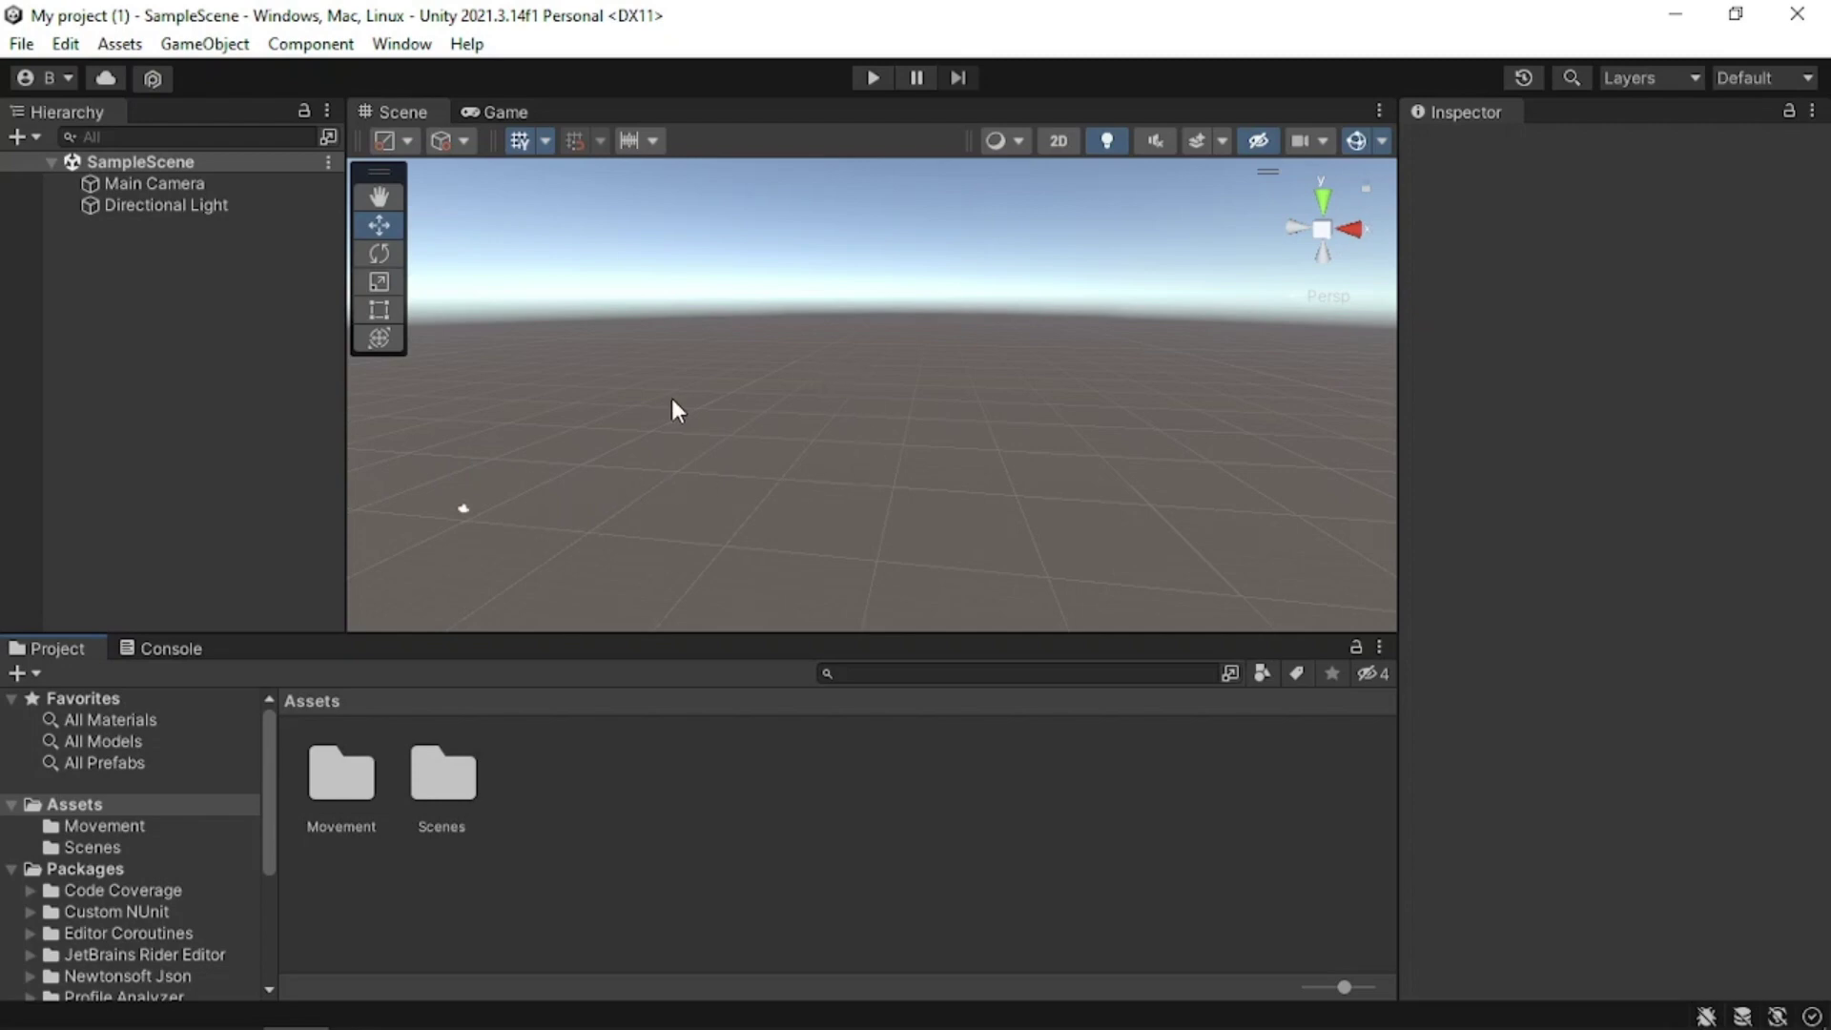
Add a 3D Cube object to SampleScene from the Hierarchy menu.
{"action": "right_click", "coordinate": [244, 253]}
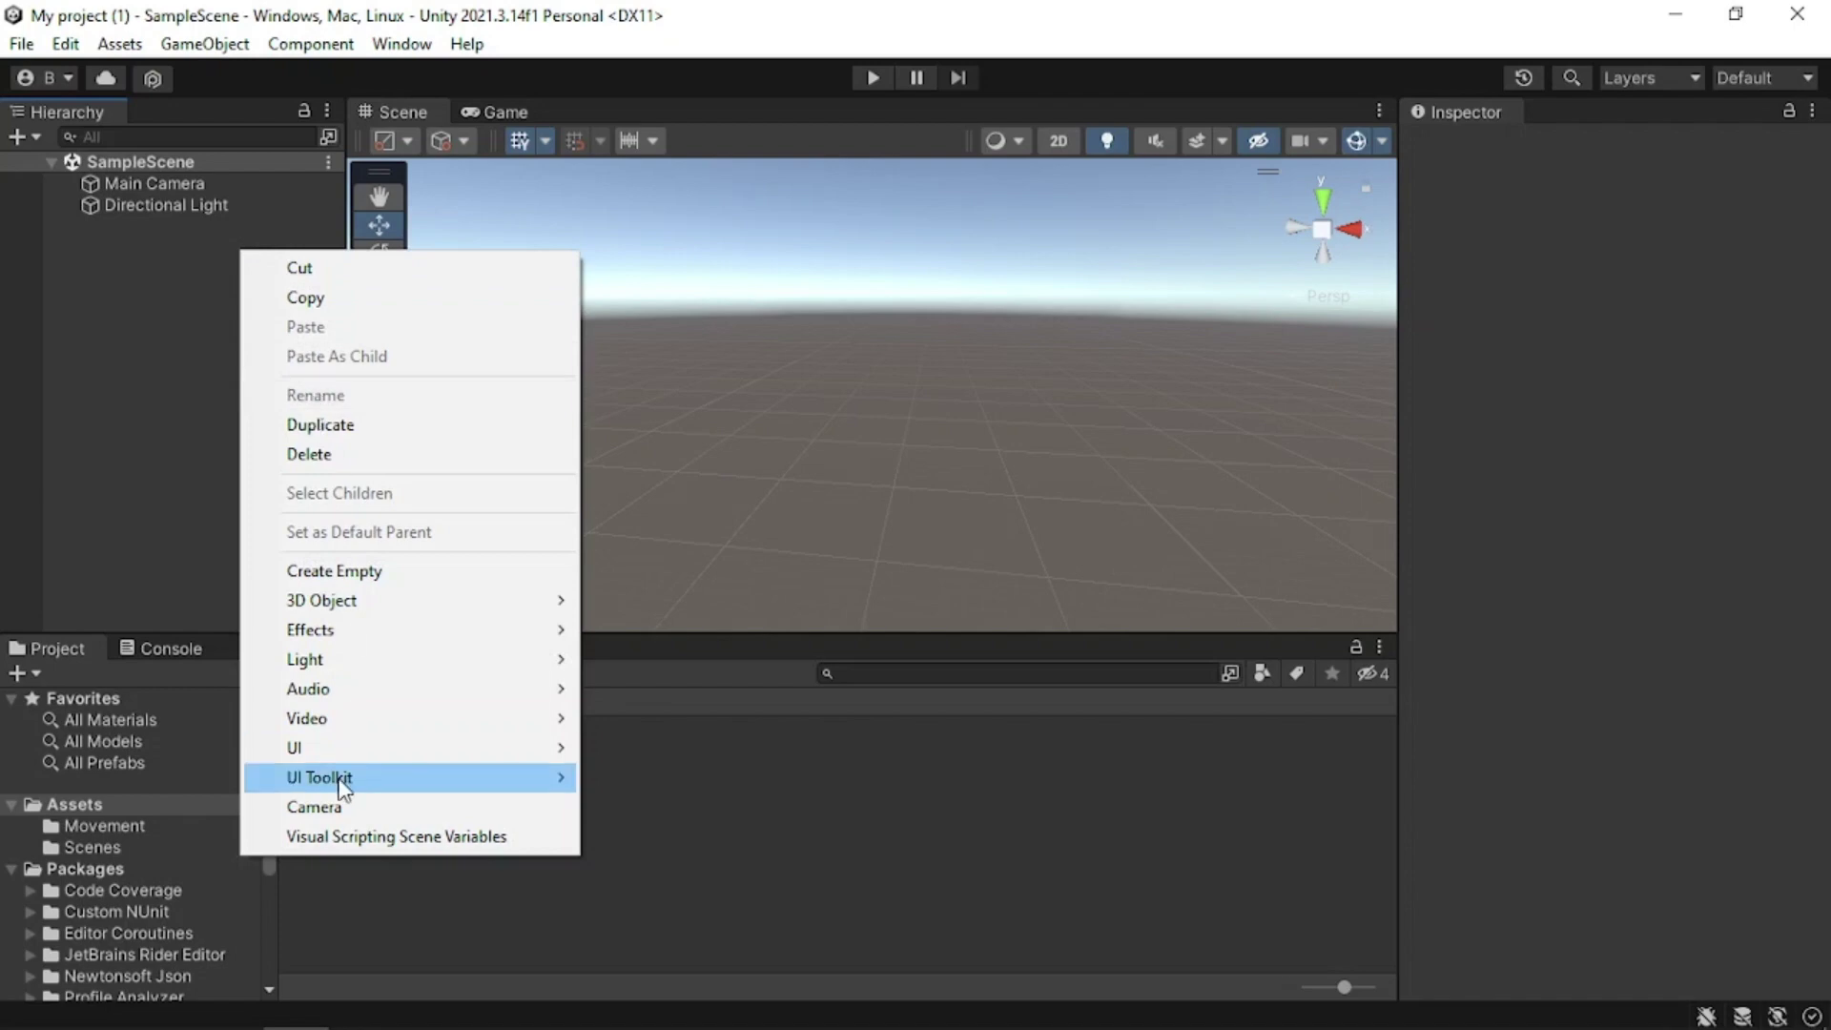
{"action": "mouse_move", "coordinate": [345, 758]}
{"action": "mouse_move", "coordinate": [376, 605]}
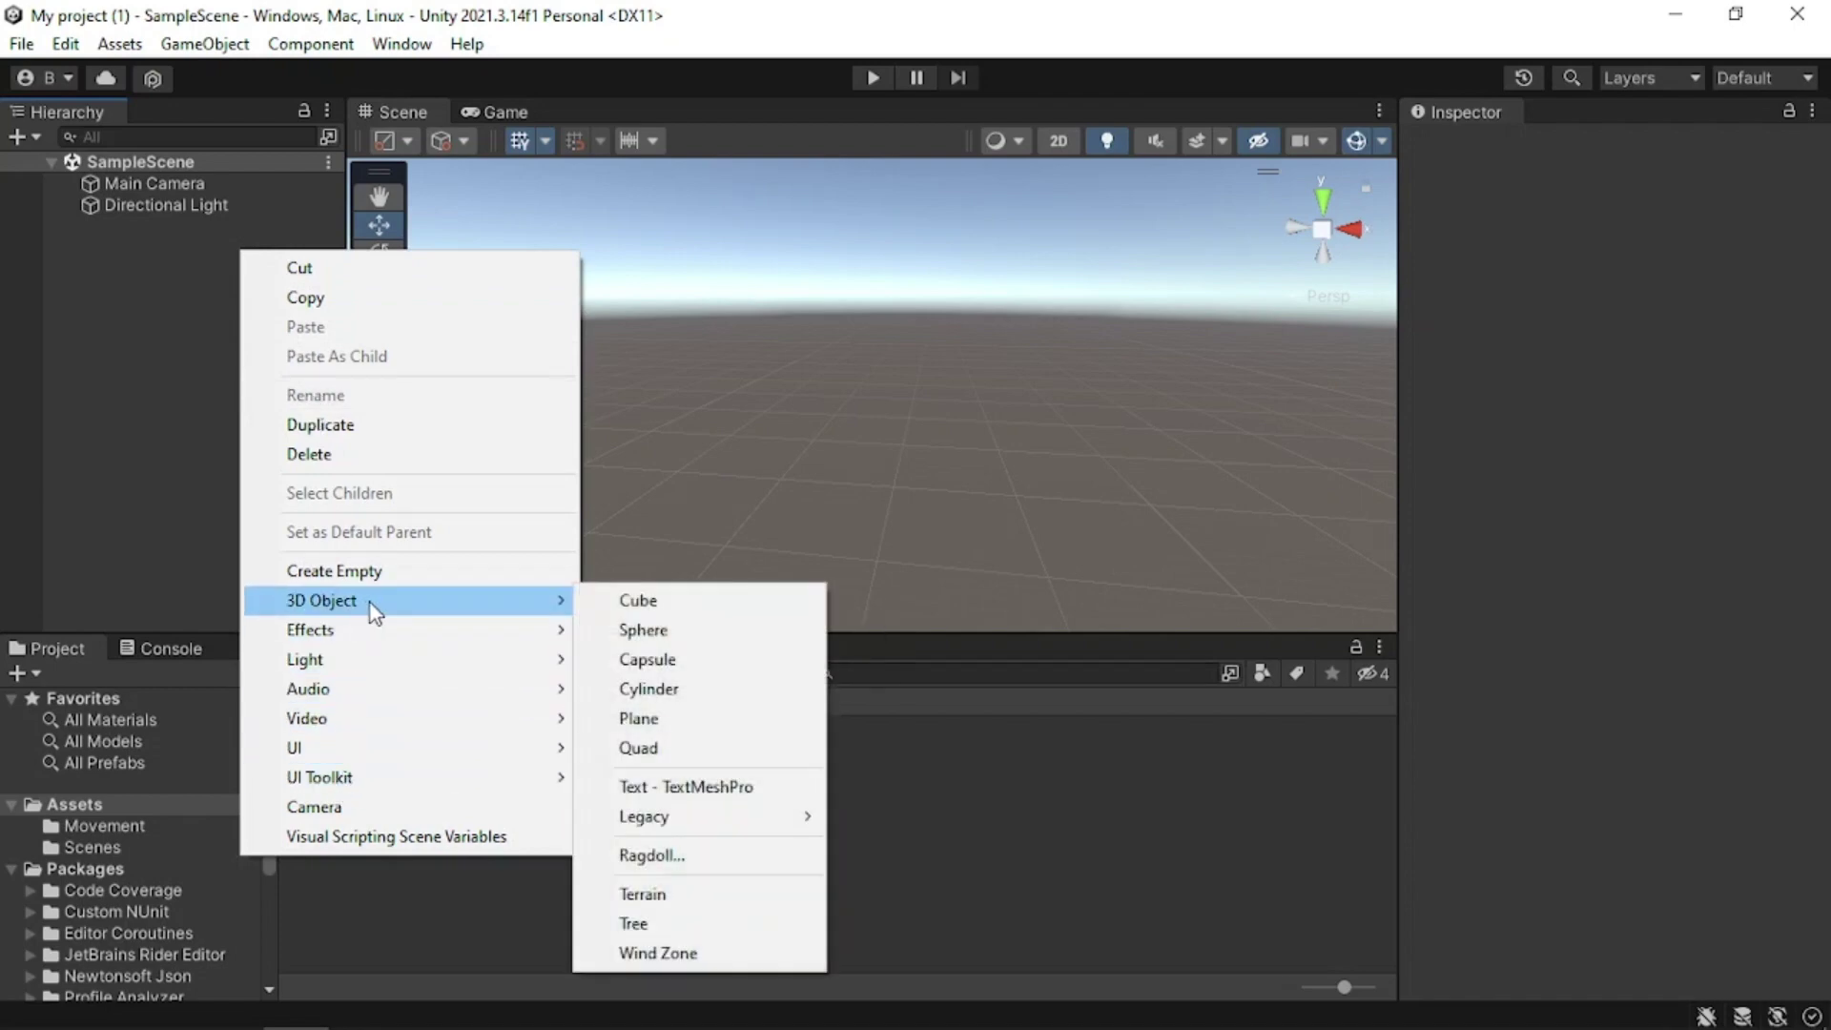
{"action": "left_click", "coordinate": [644, 604]}
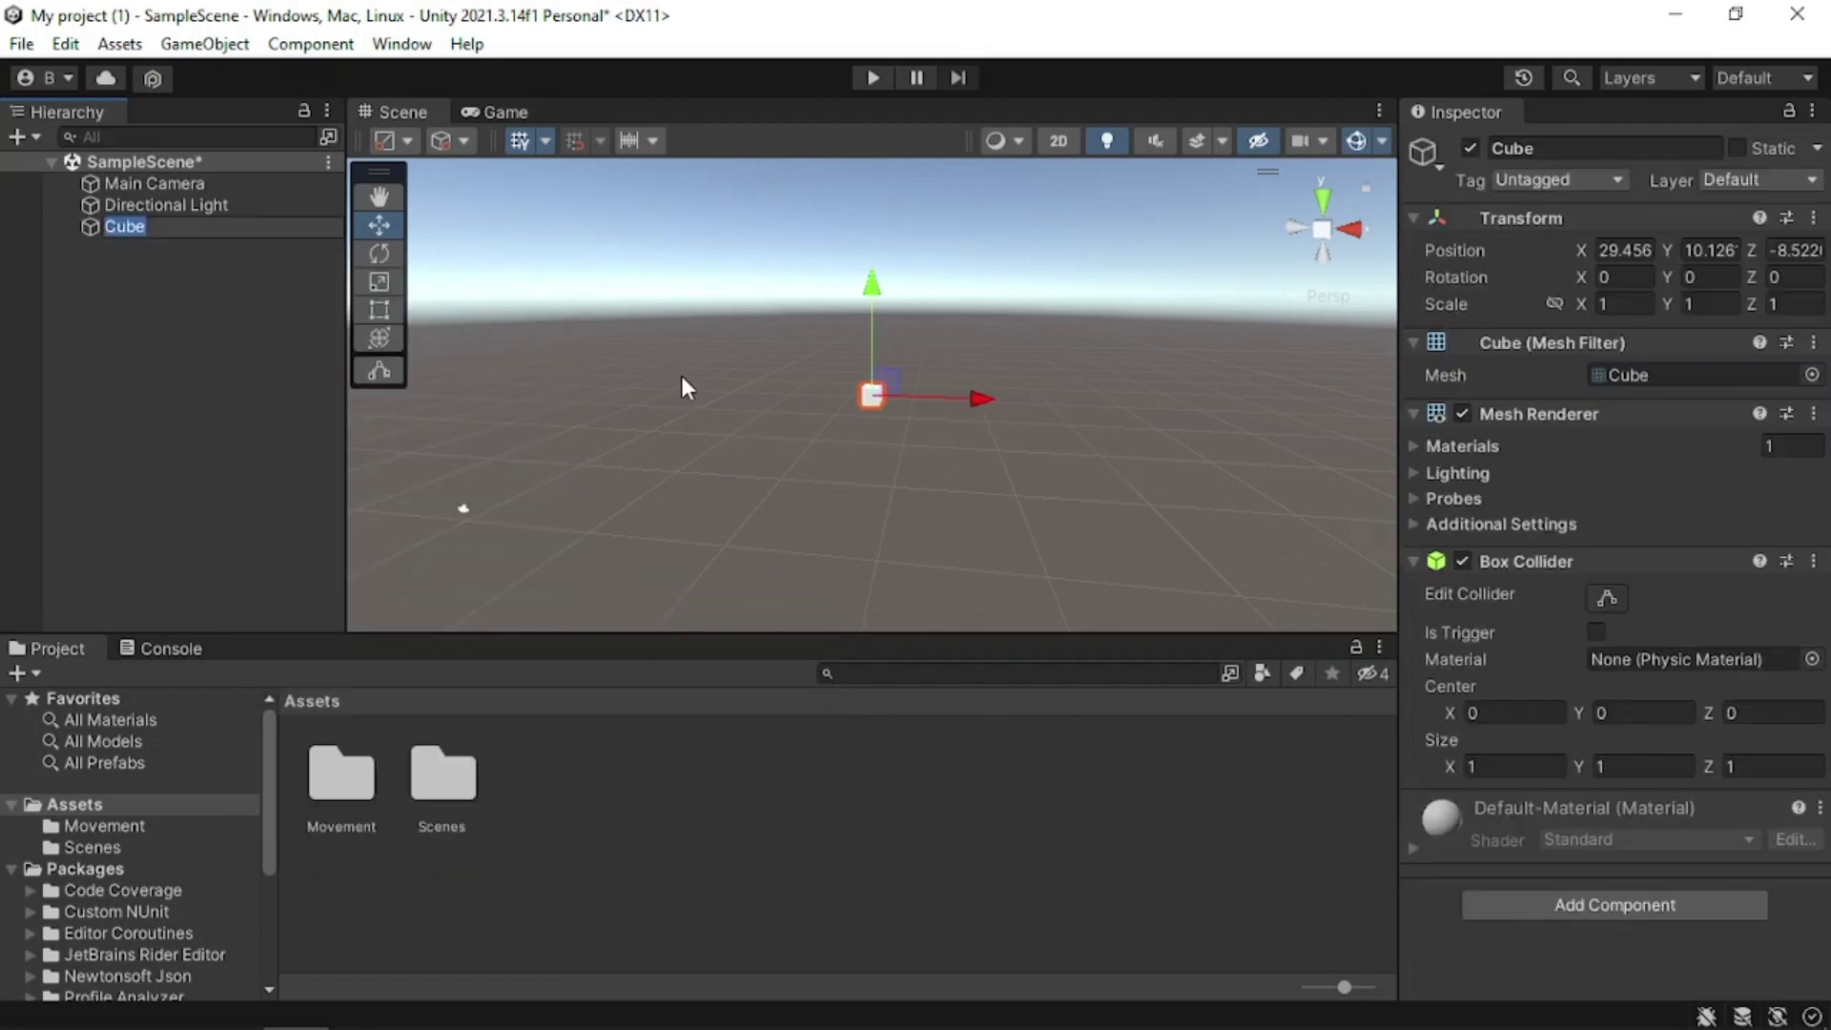
Set the Cube's Scale X and Y to 50, making a 50×50×1 wall.
{"action": "left_click", "coordinate": [1616, 303]}
{"action": "type", "text": "100"}
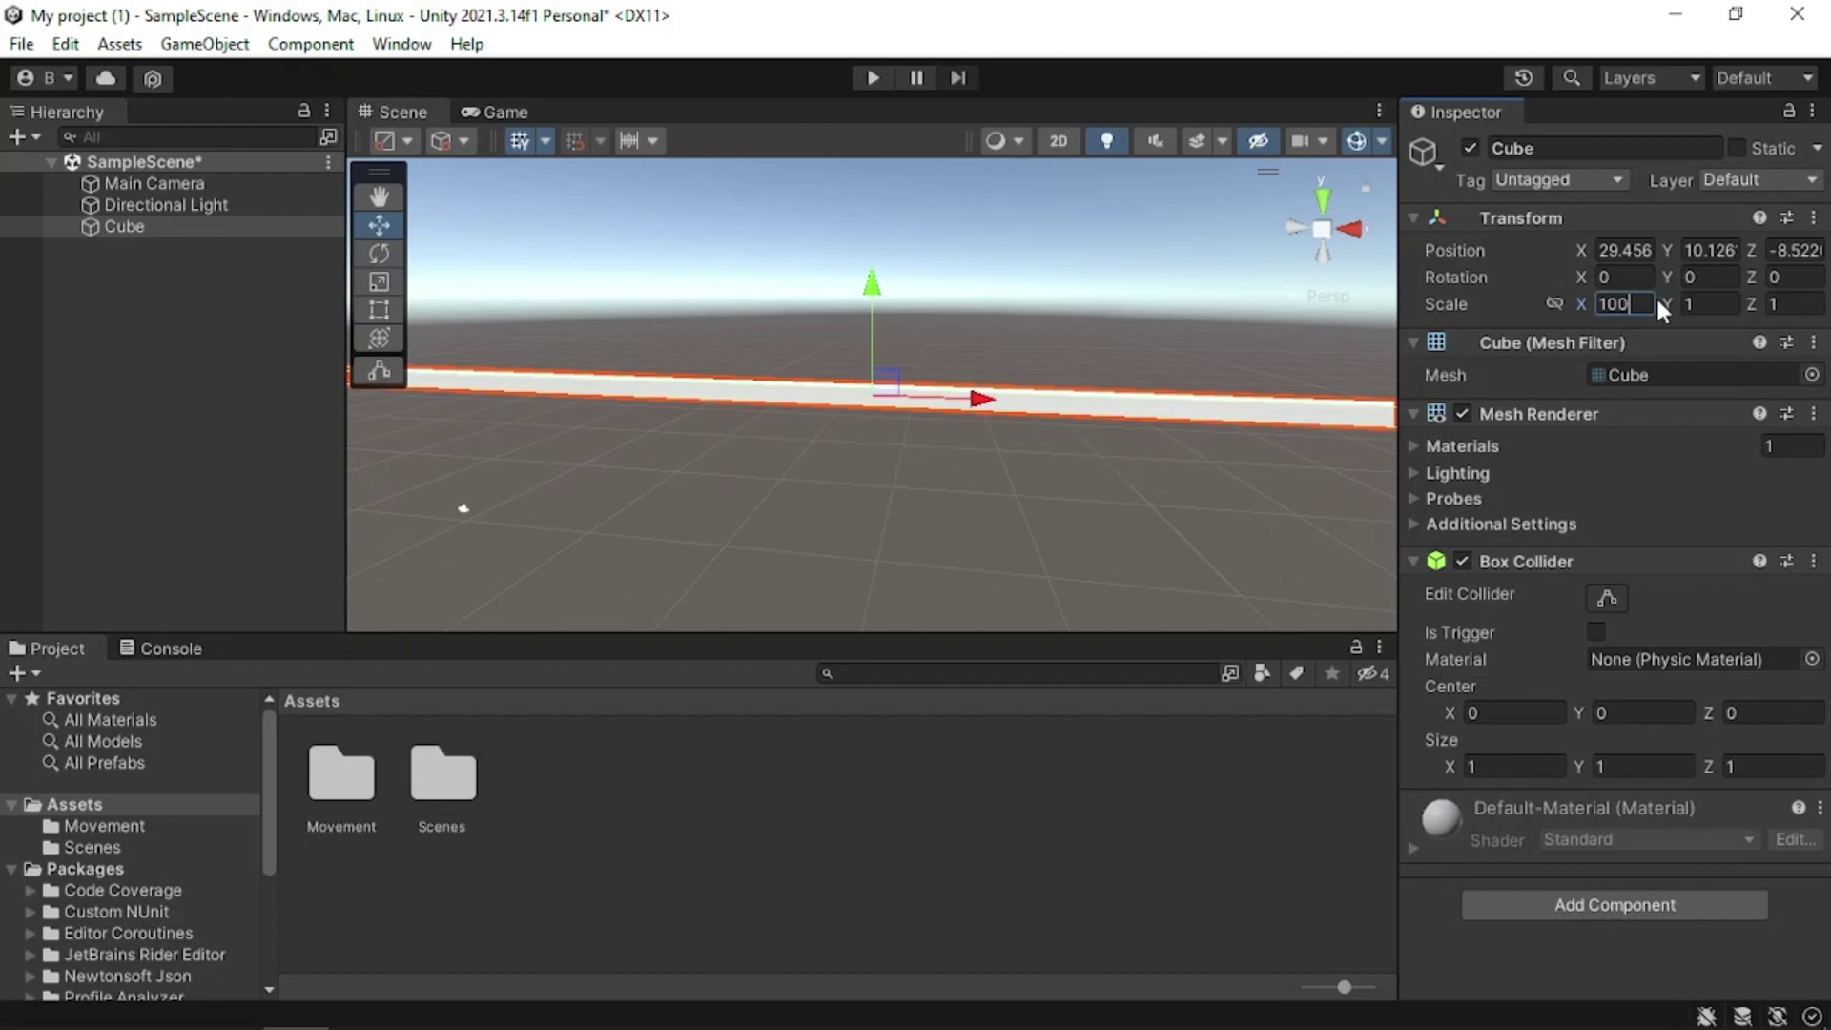
{"action": "key", "text": "BackSpace"}
{"action": "key", "text": "BackSpace"}
{"action": "key", "text": "BackSpace"}
{"action": "type", "text": "50"}
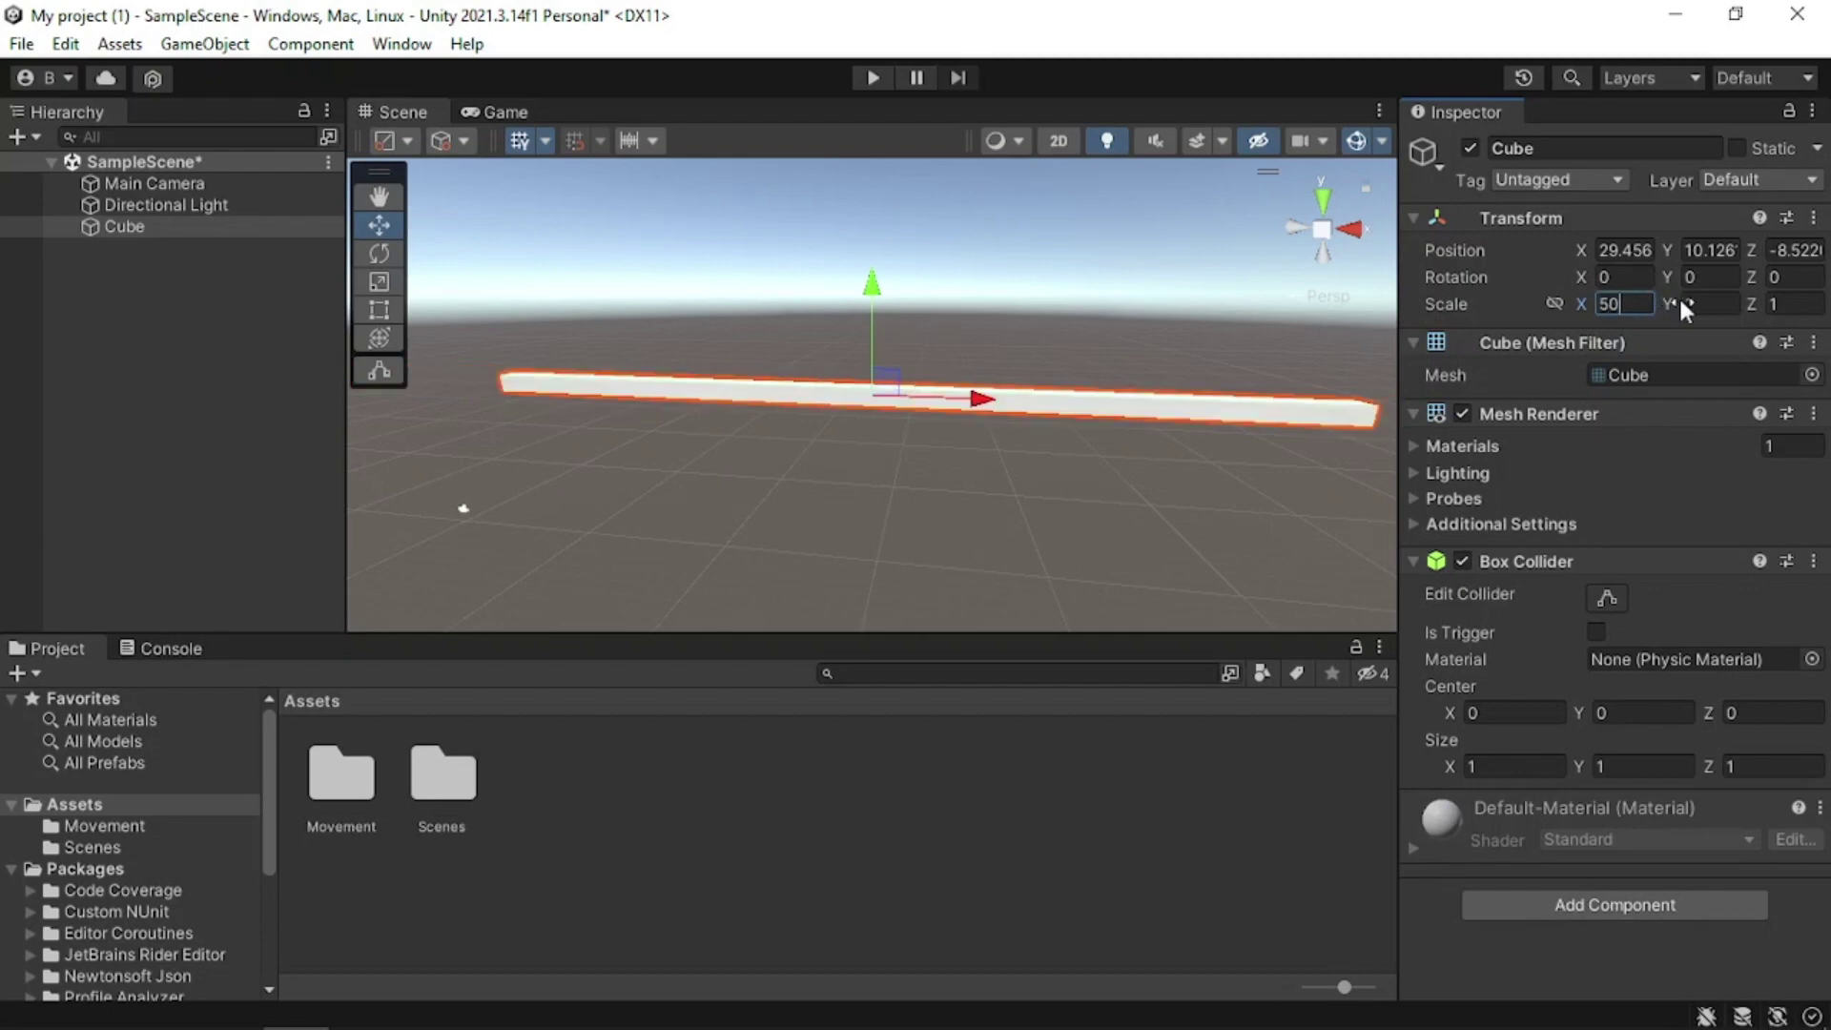
{"action": "left_click", "coordinate": [1693, 303]}
{"action": "type", "text": "50"}
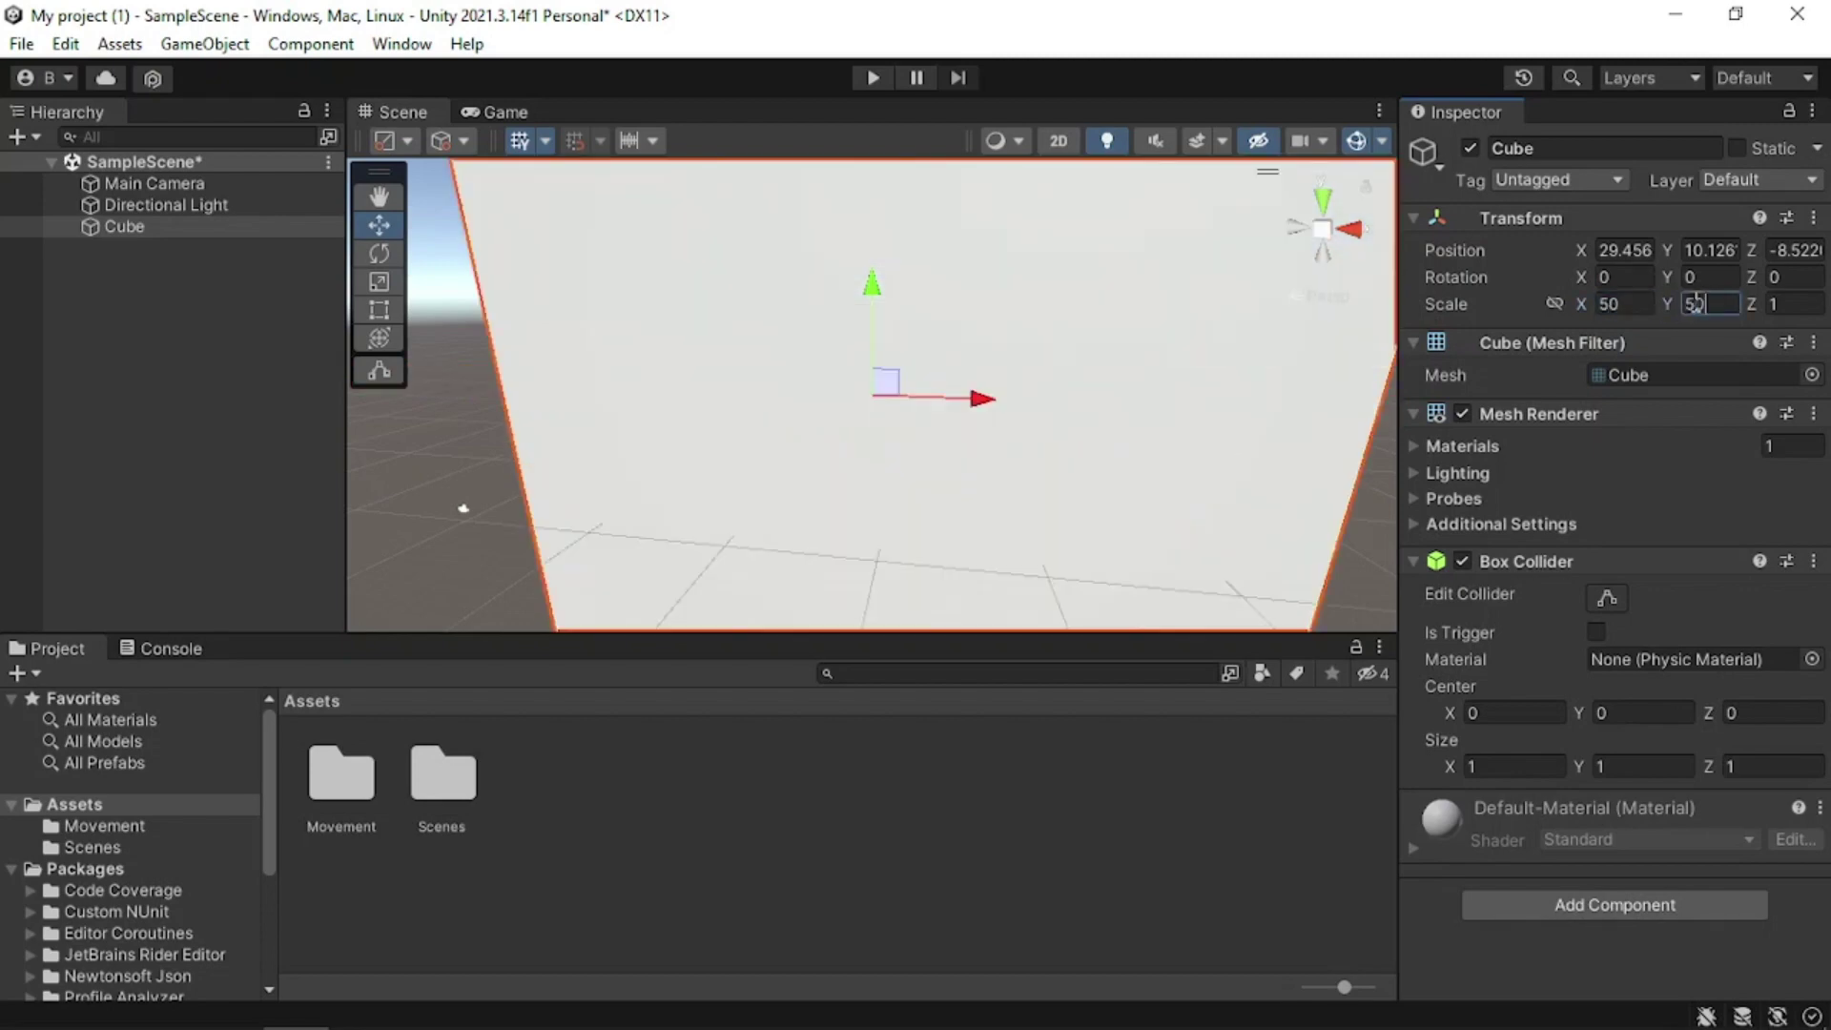
{"action": "left_click", "coordinate": [1220, 323]}
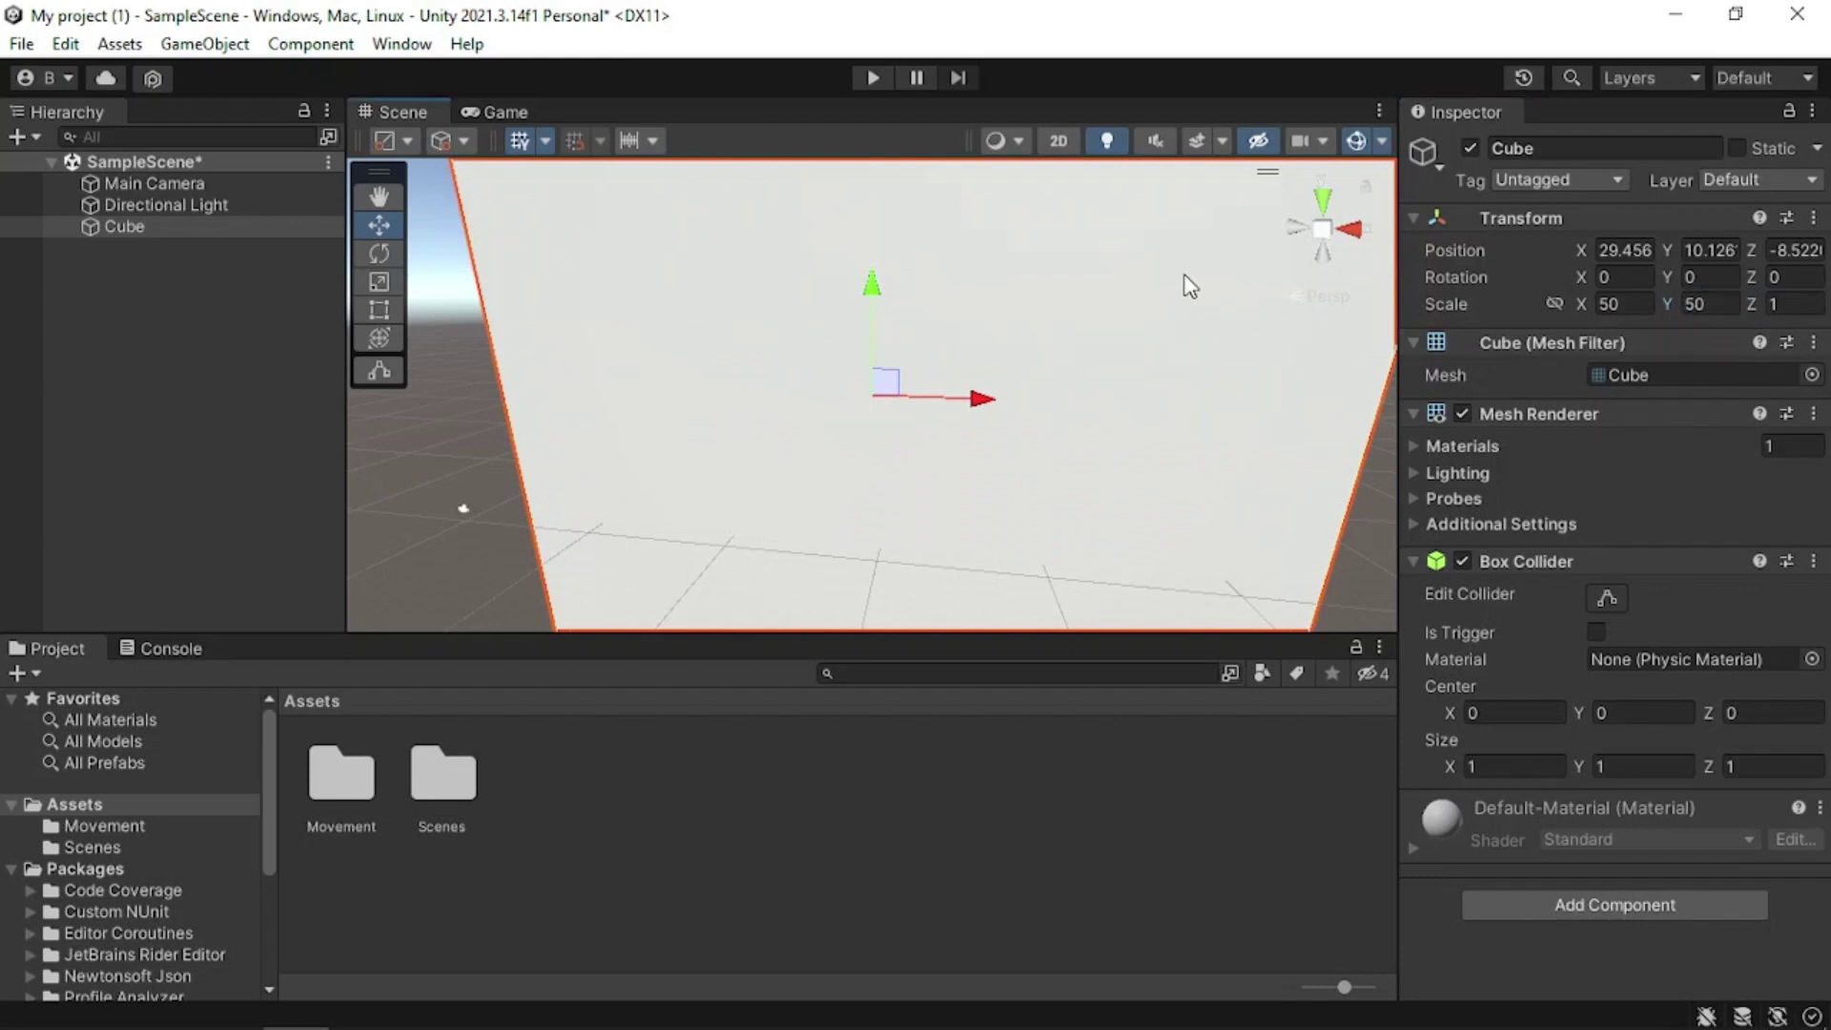
{"action": "right_click_drag", "start_coordinate": [1182, 277], "coordinate": [1005, 380]}
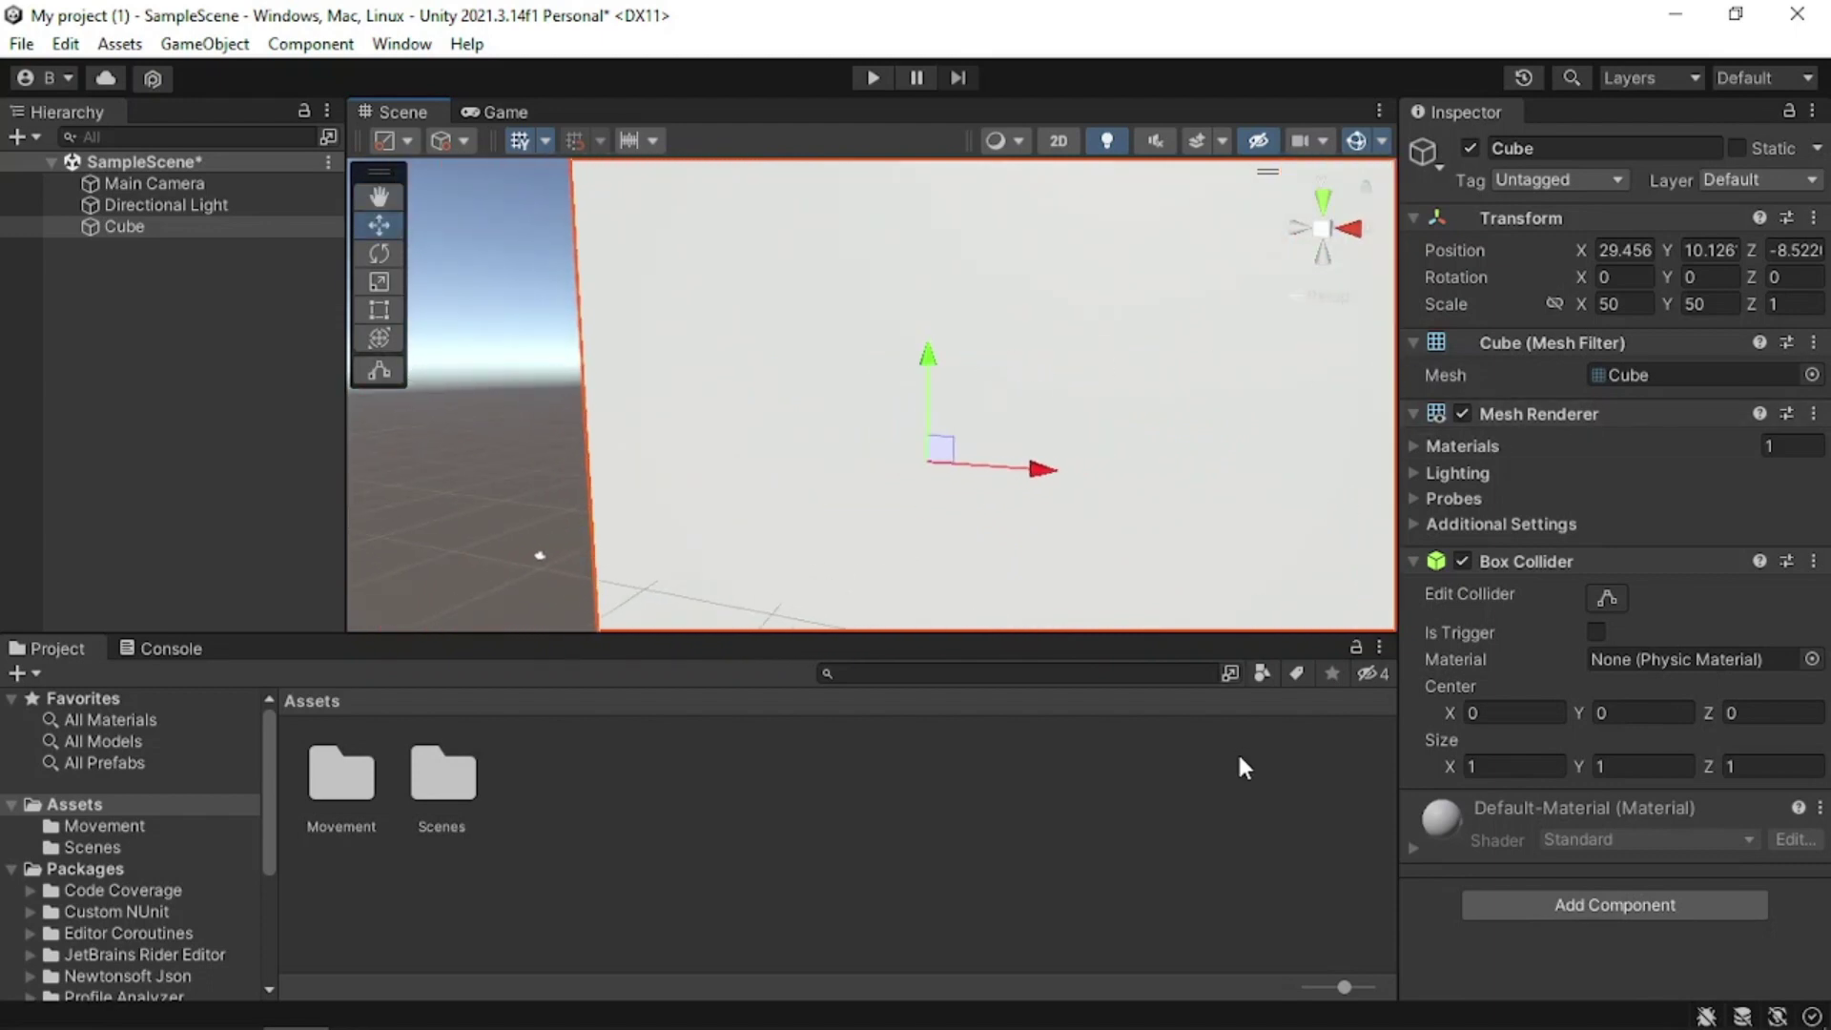
{"action": "left_click", "coordinate": [1434, 811]}
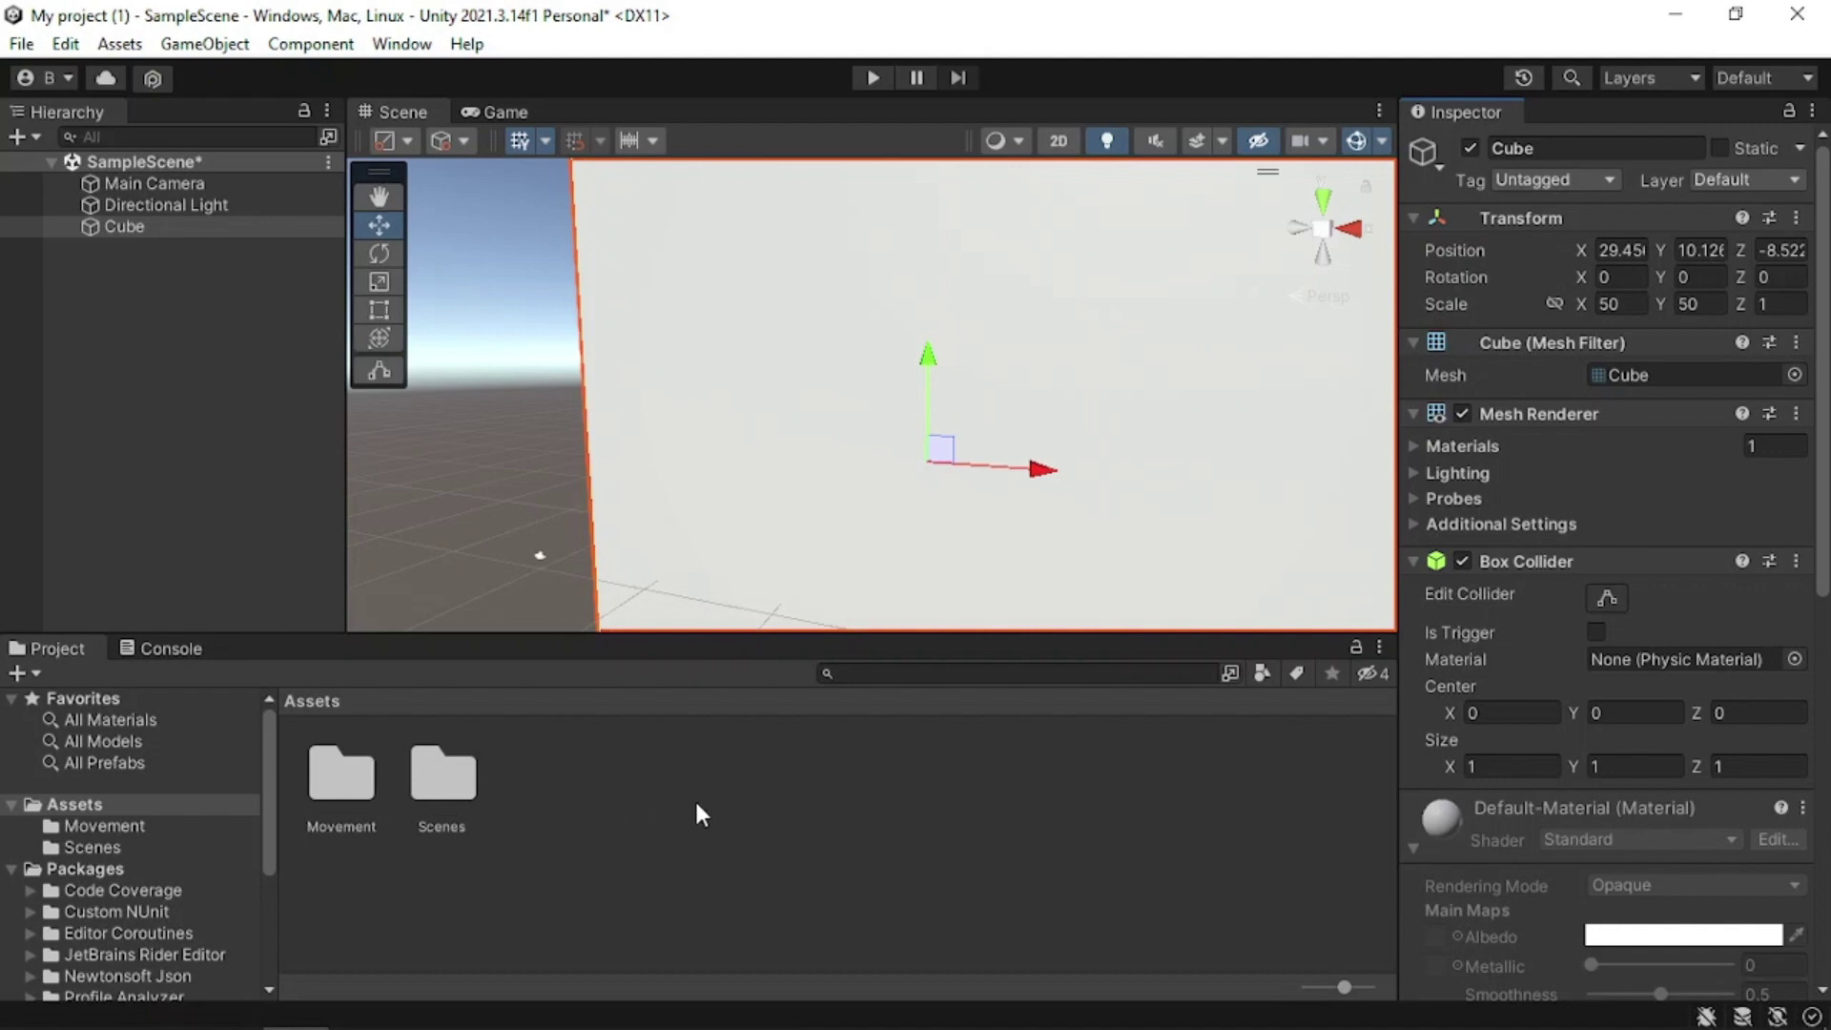
{"action": "right_click", "coordinate": [629, 794]}
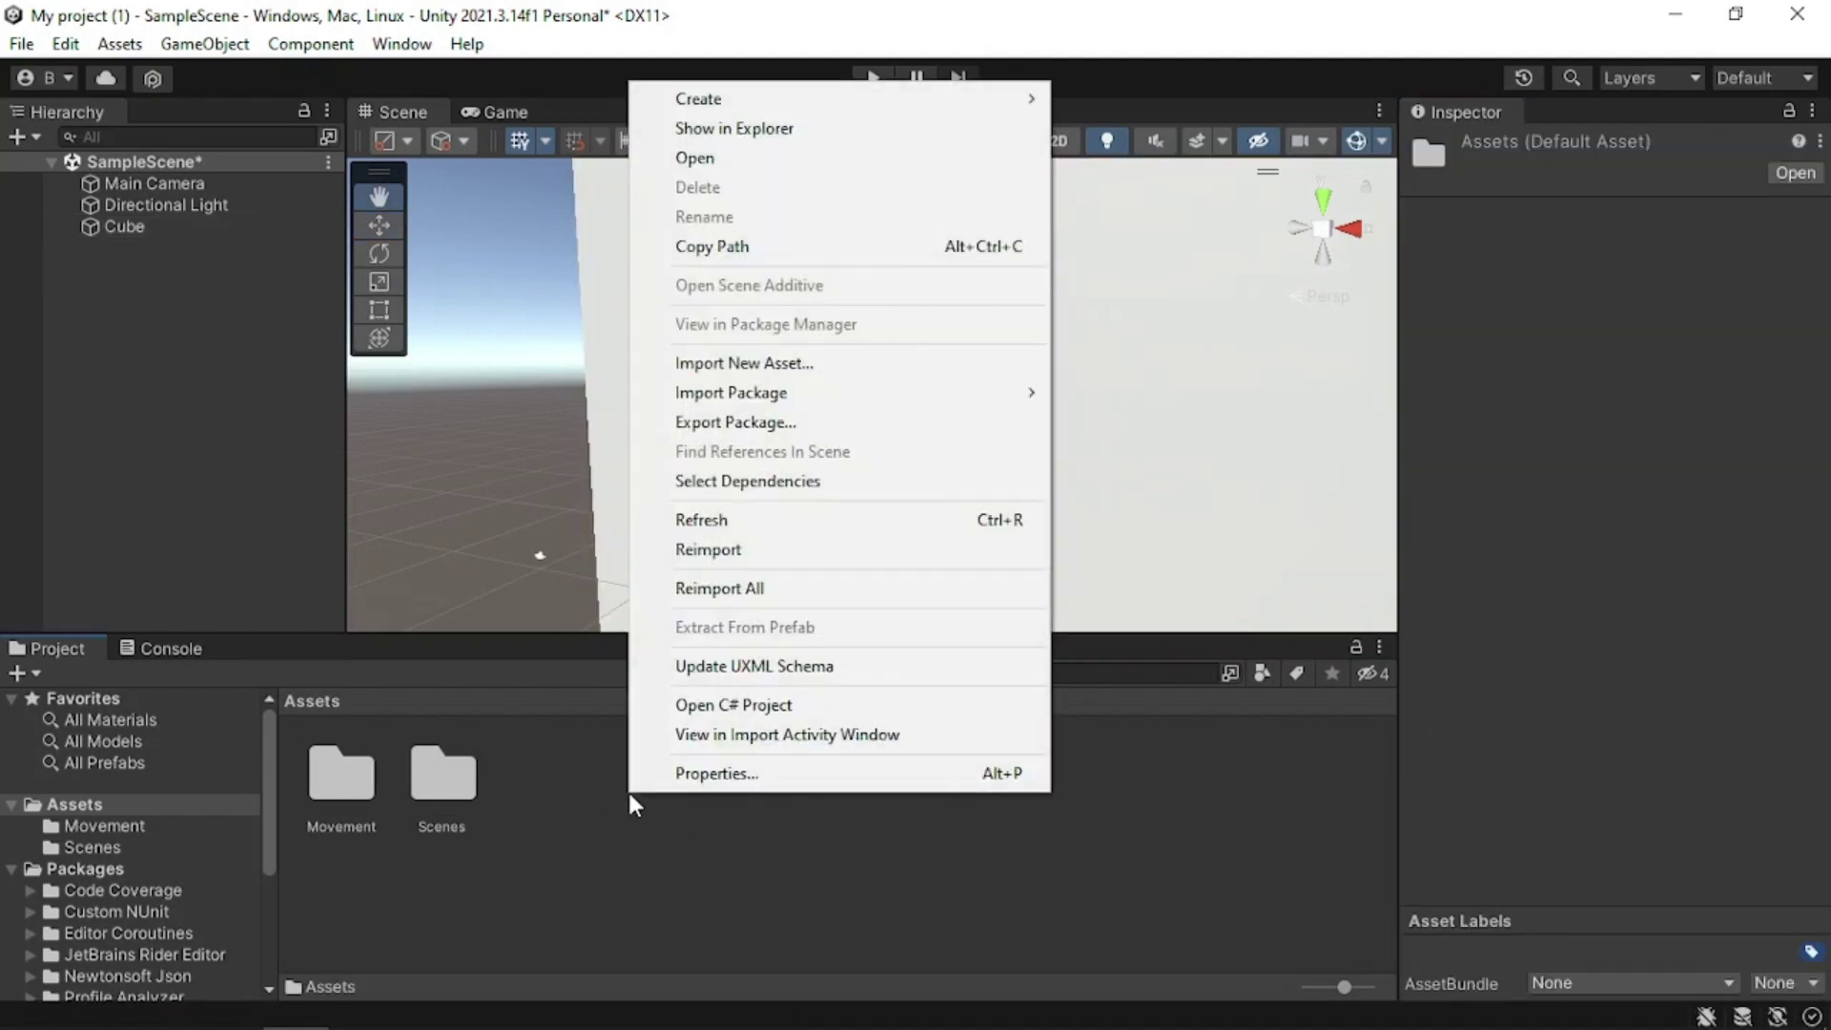
{"action": "left_click", "coordinate": [551, 794]}
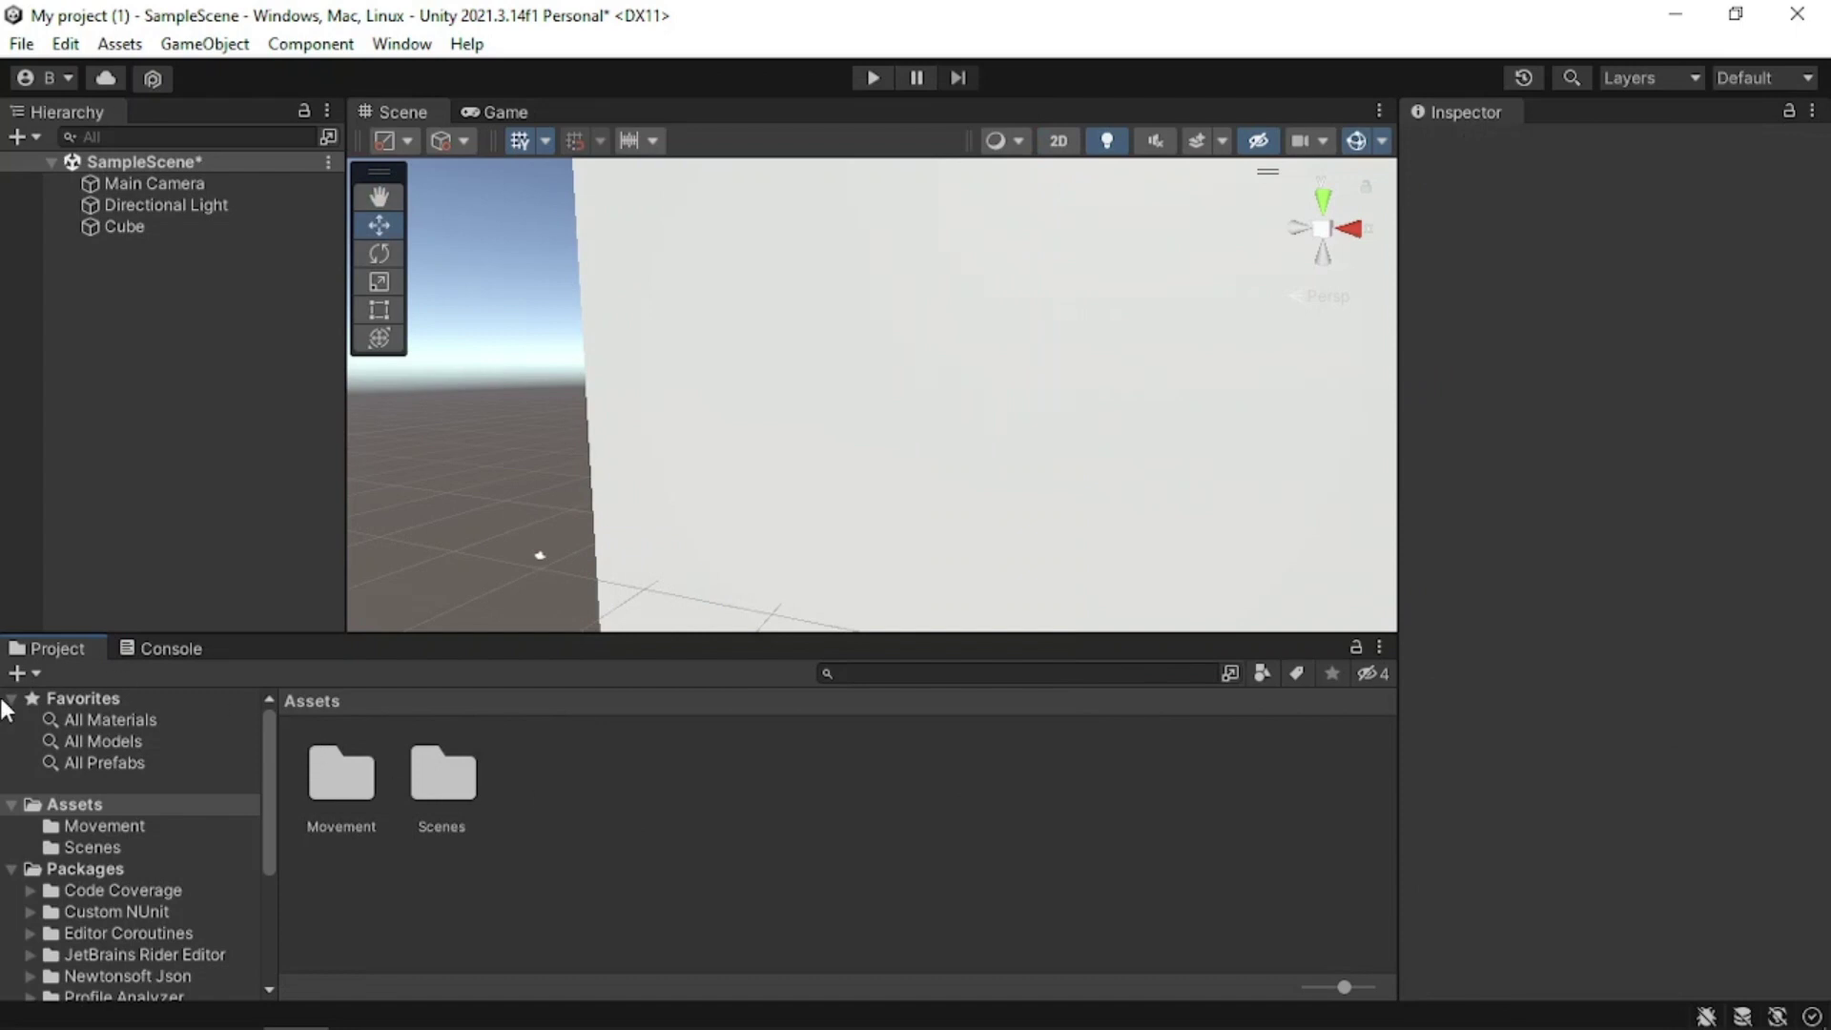
Create a new folder in the Assets folder.
{"action": "right_click", "coordinate": [553, 813]}
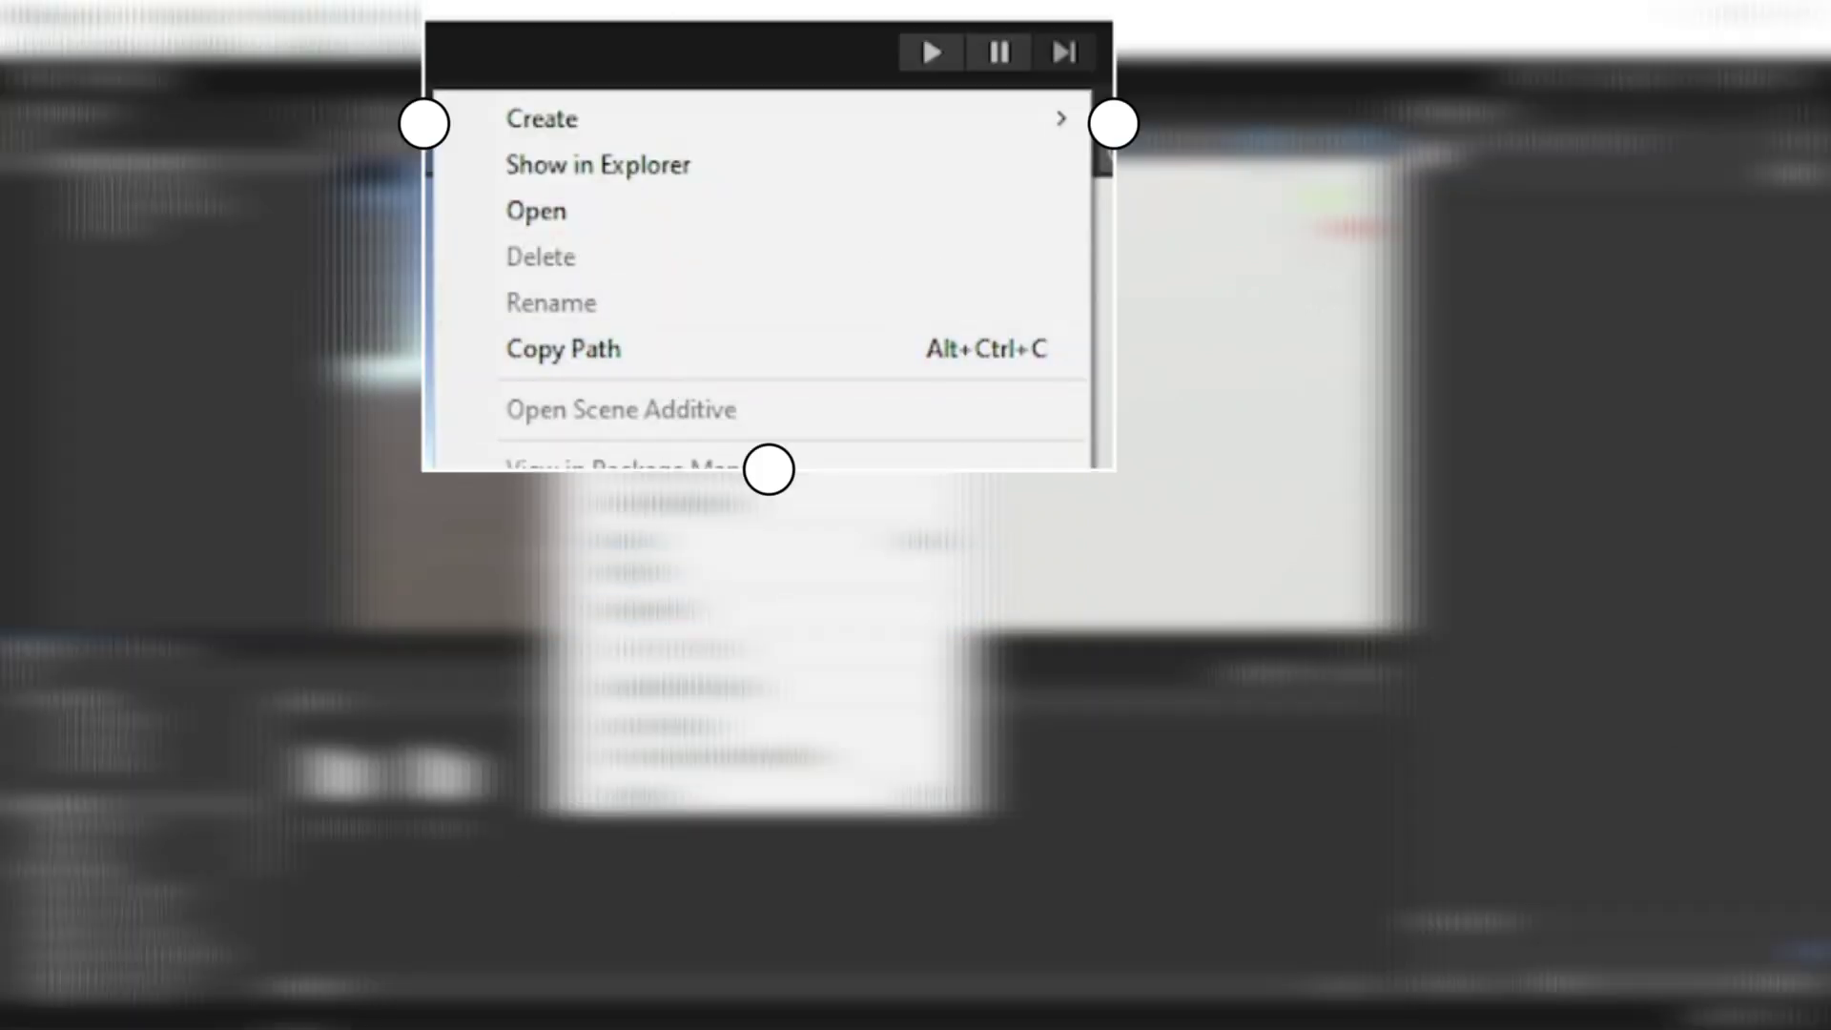
{"action": "mouse_move", "coordinate": [587, 107]}
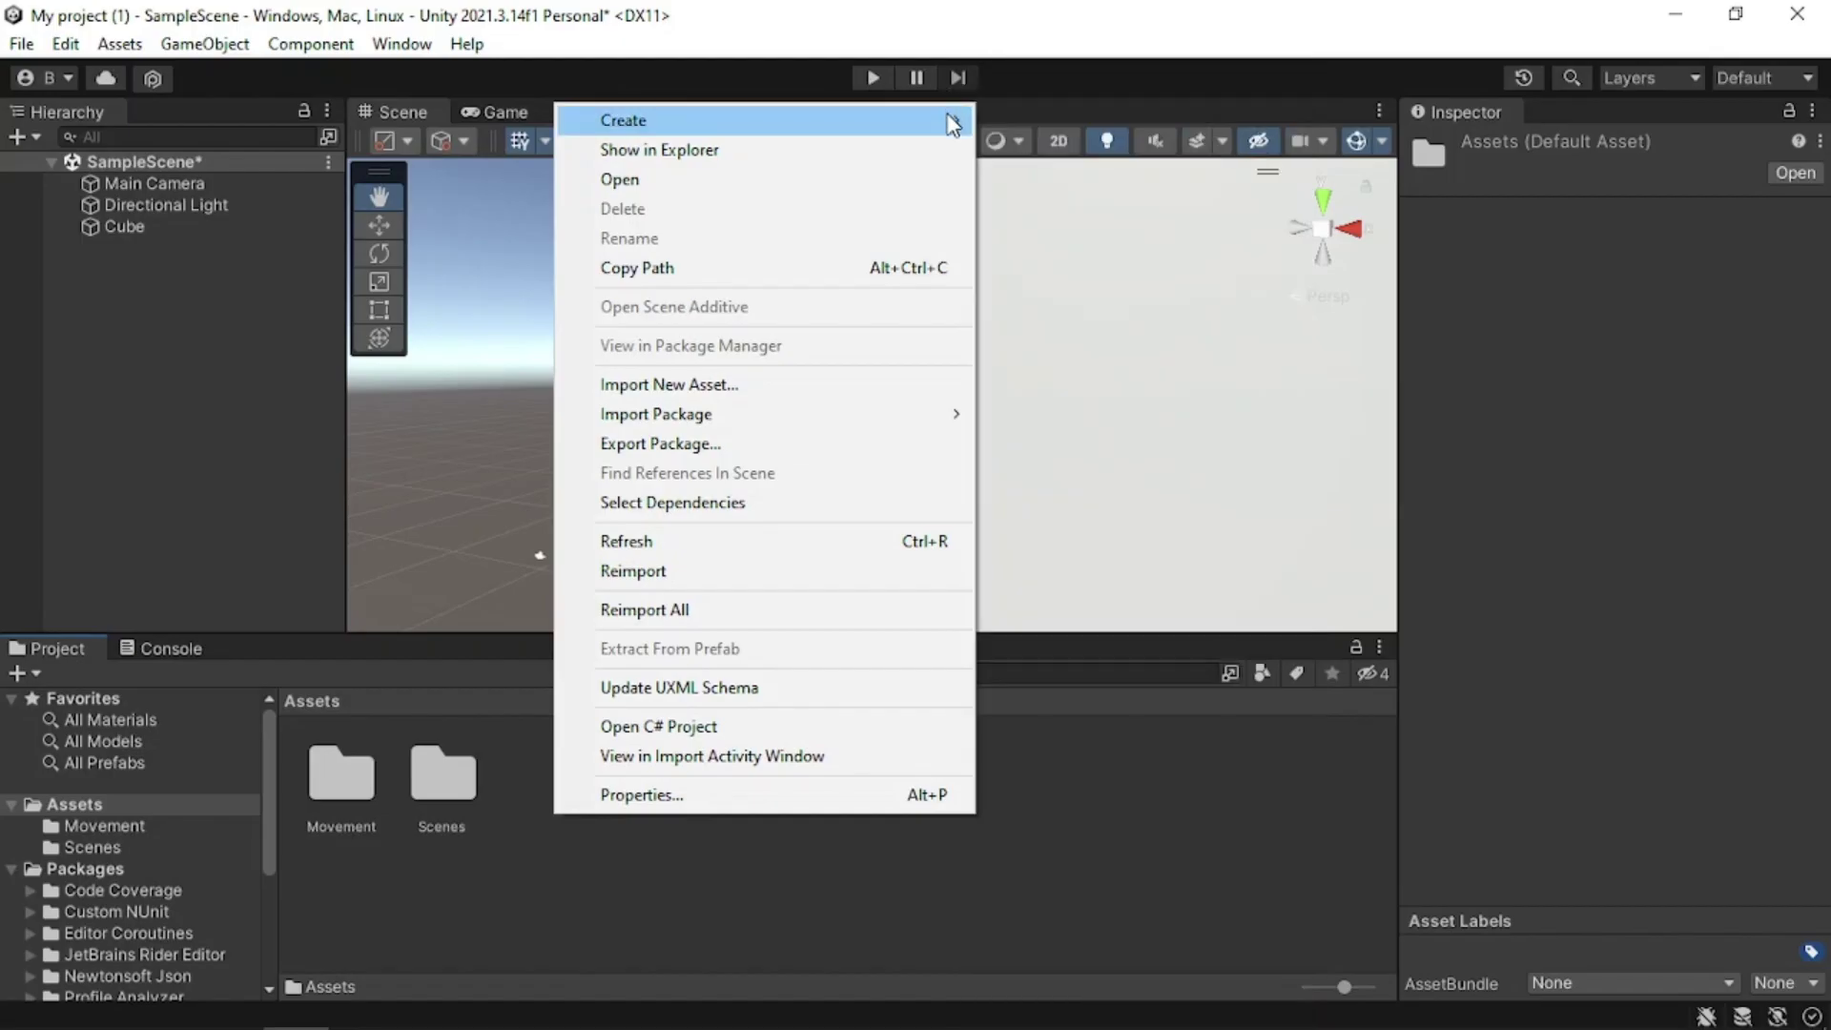
{"action": "mouse_move", "coordinate": [949, 119]}
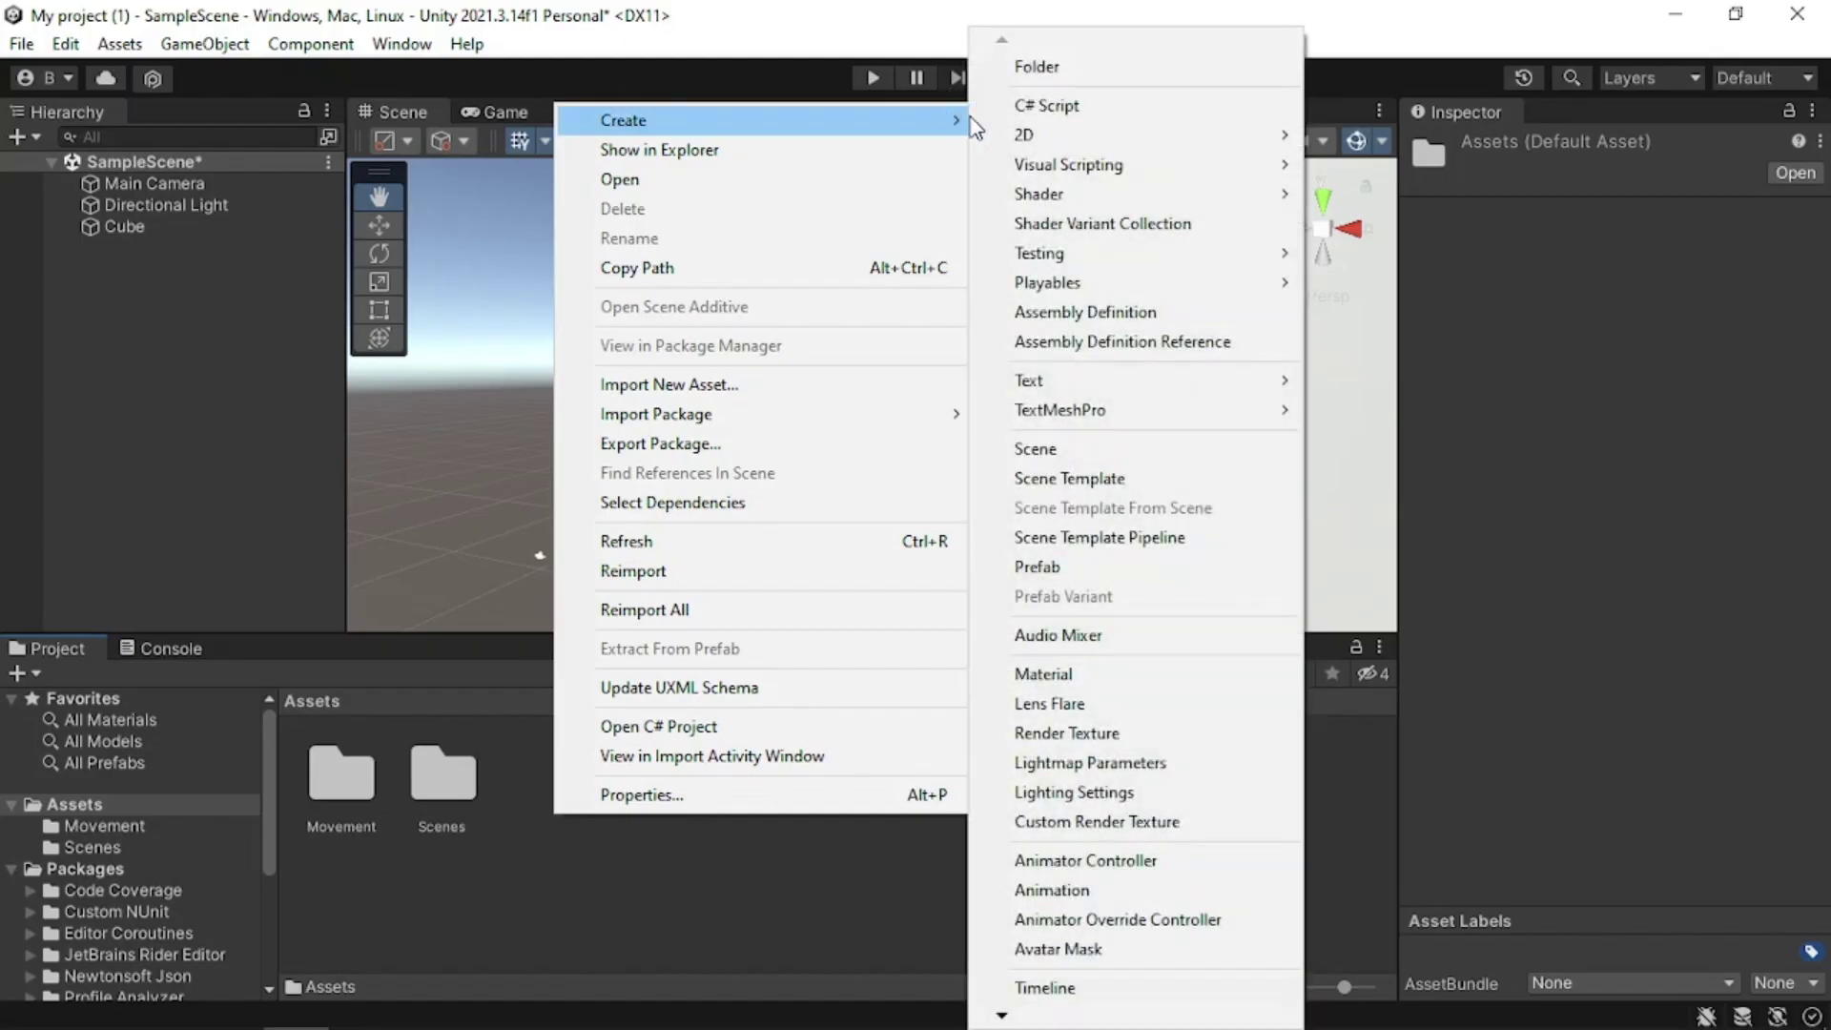
{"action": "left_click", "coordinate": [986, 53]}
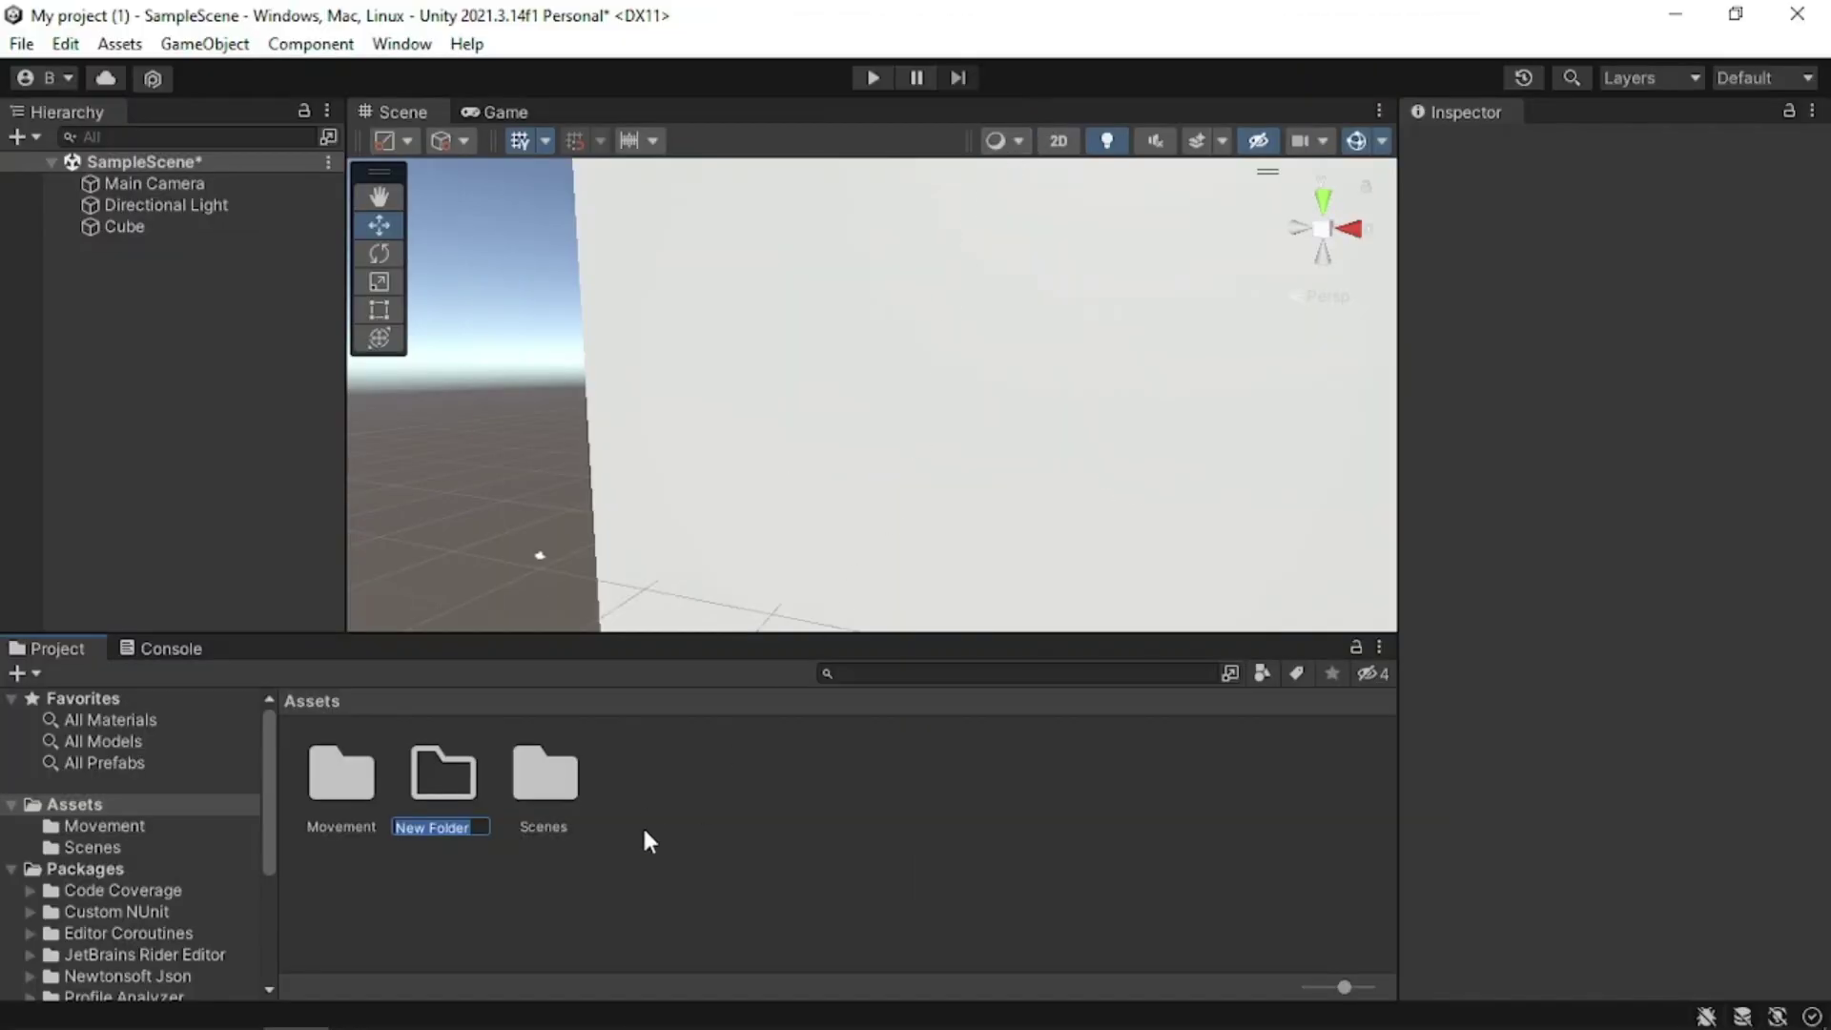
Rename the new folder to 'Colors'.
{"action": "right_click", "coordinate": [708, 757]}
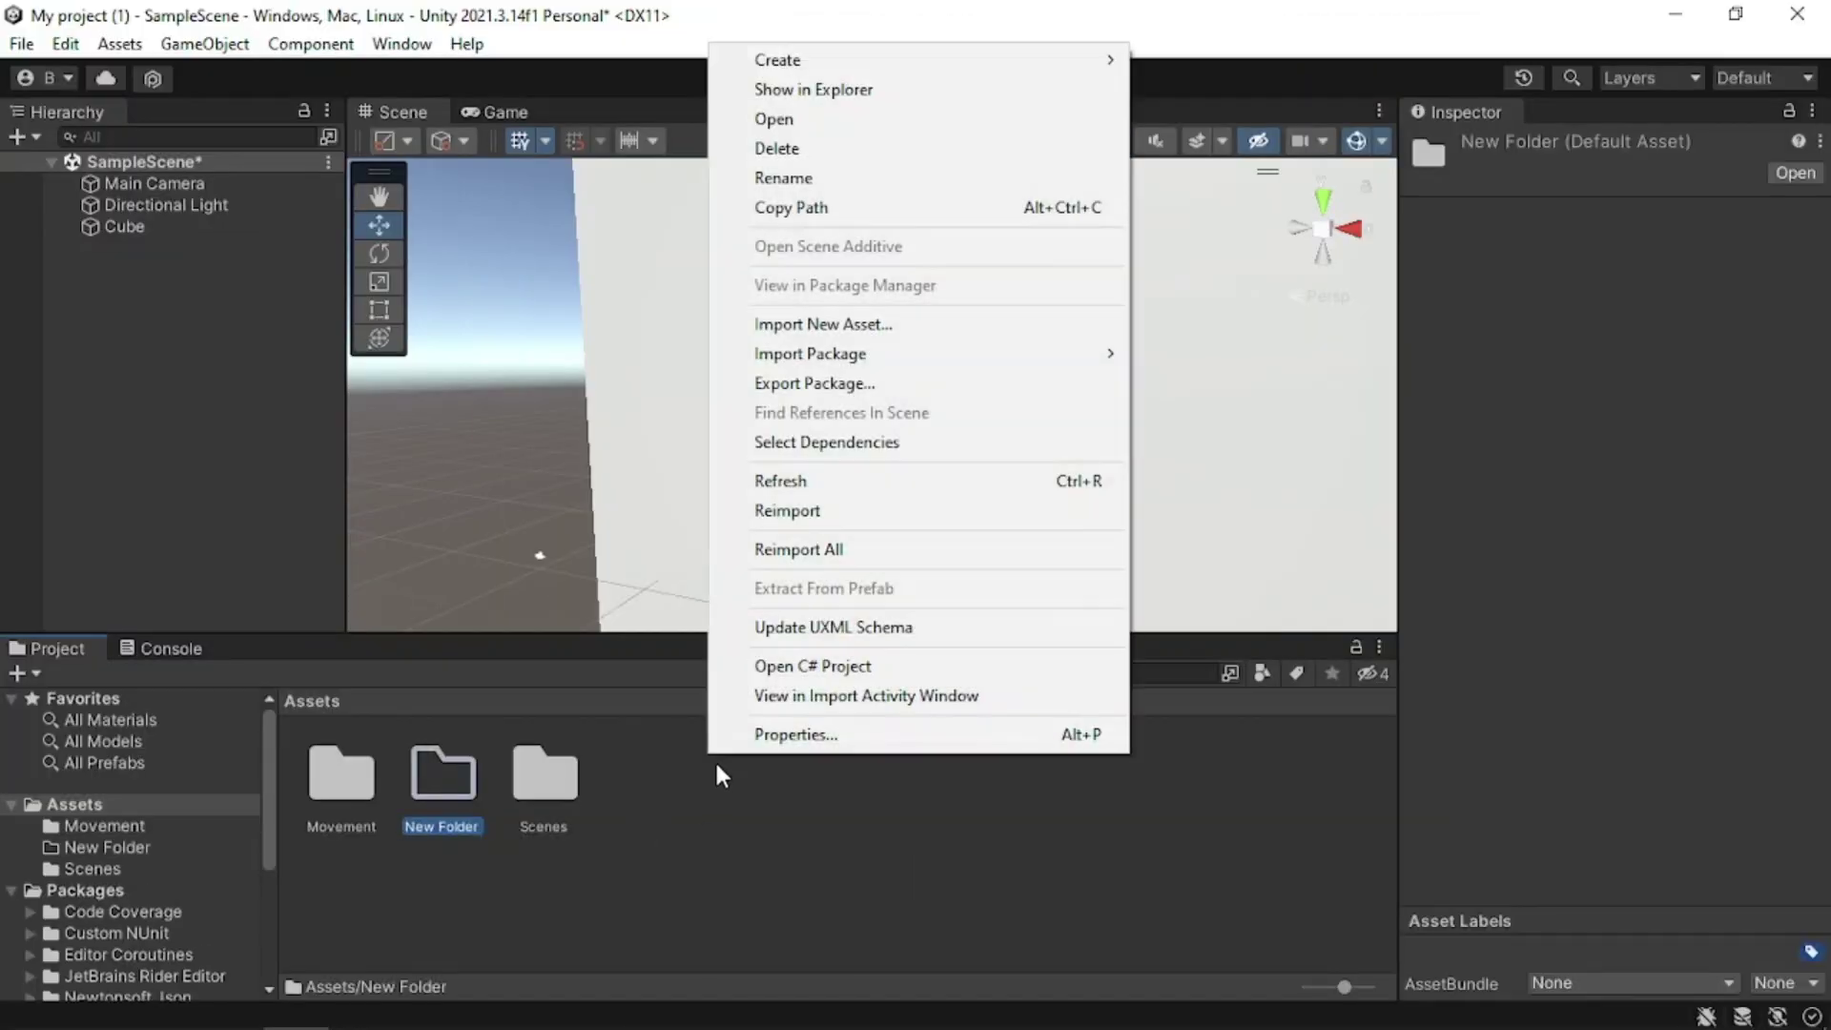
{"action": "left_click", "coordinate": [667, 809]}
{"action": "left_click", "coordinate": [588, 818]}
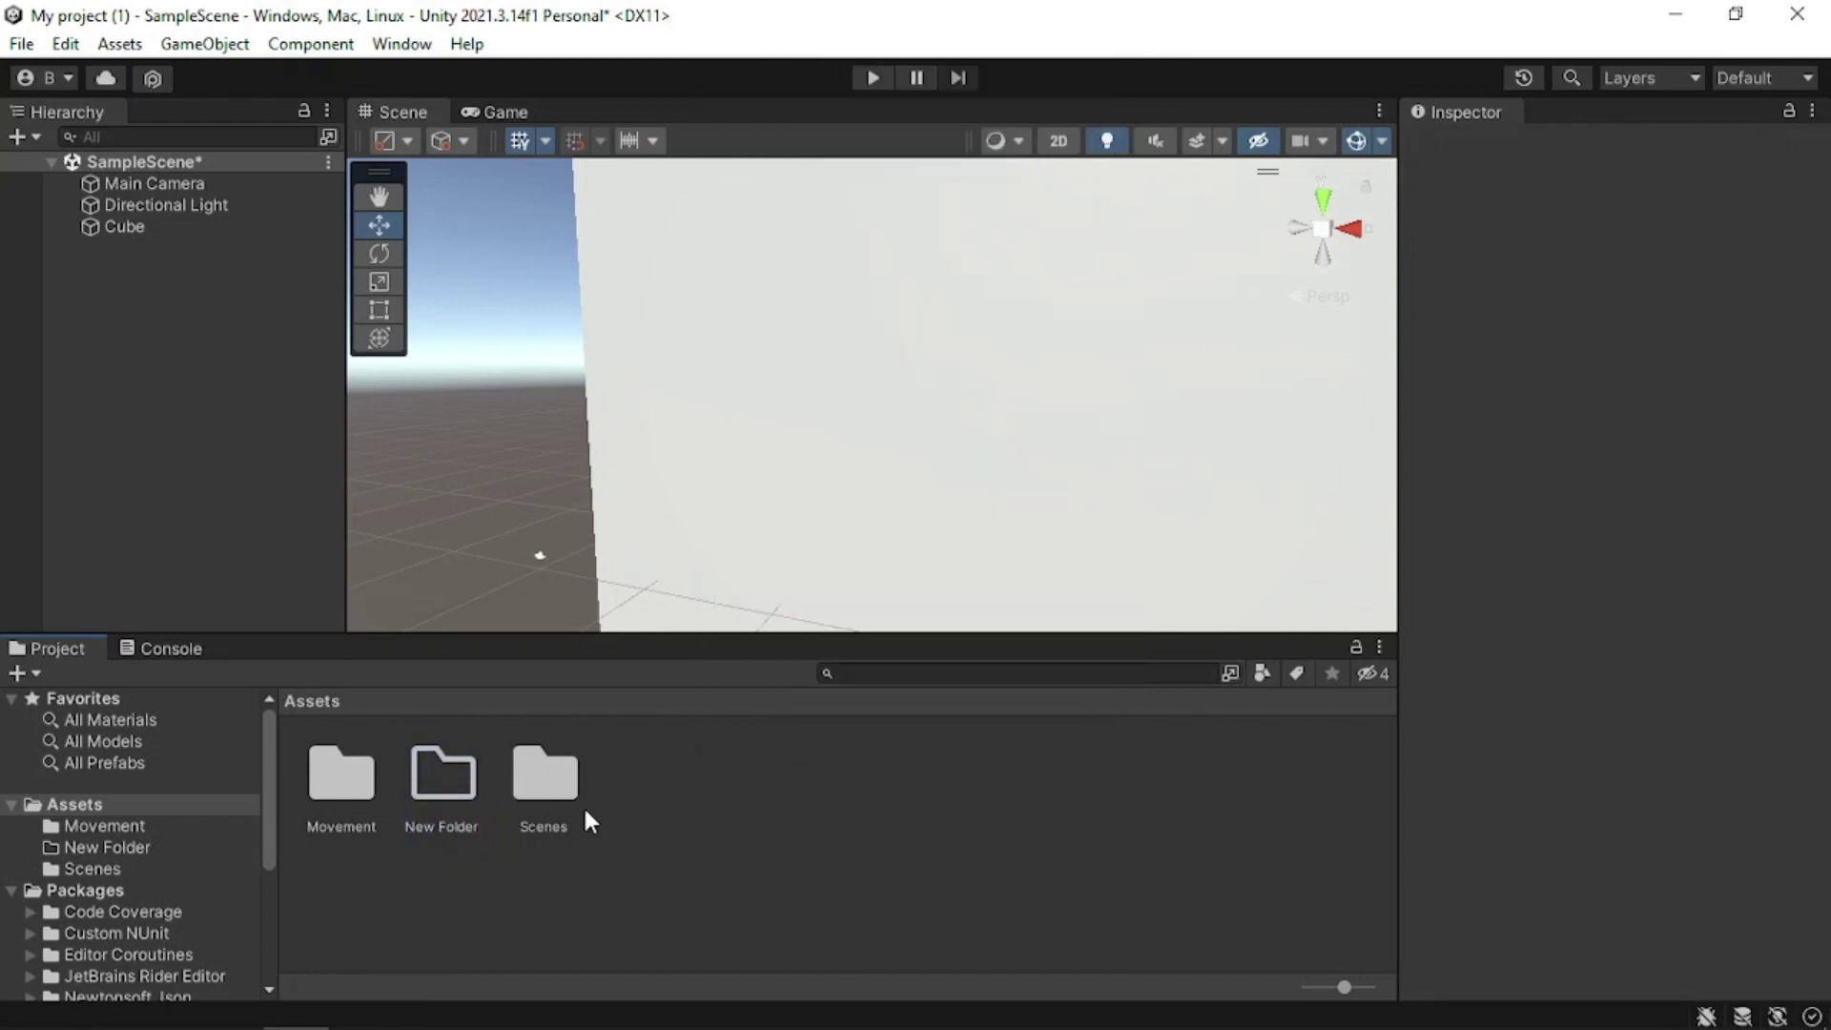
{"action": "left_click", "coordinate": [462, 822]}
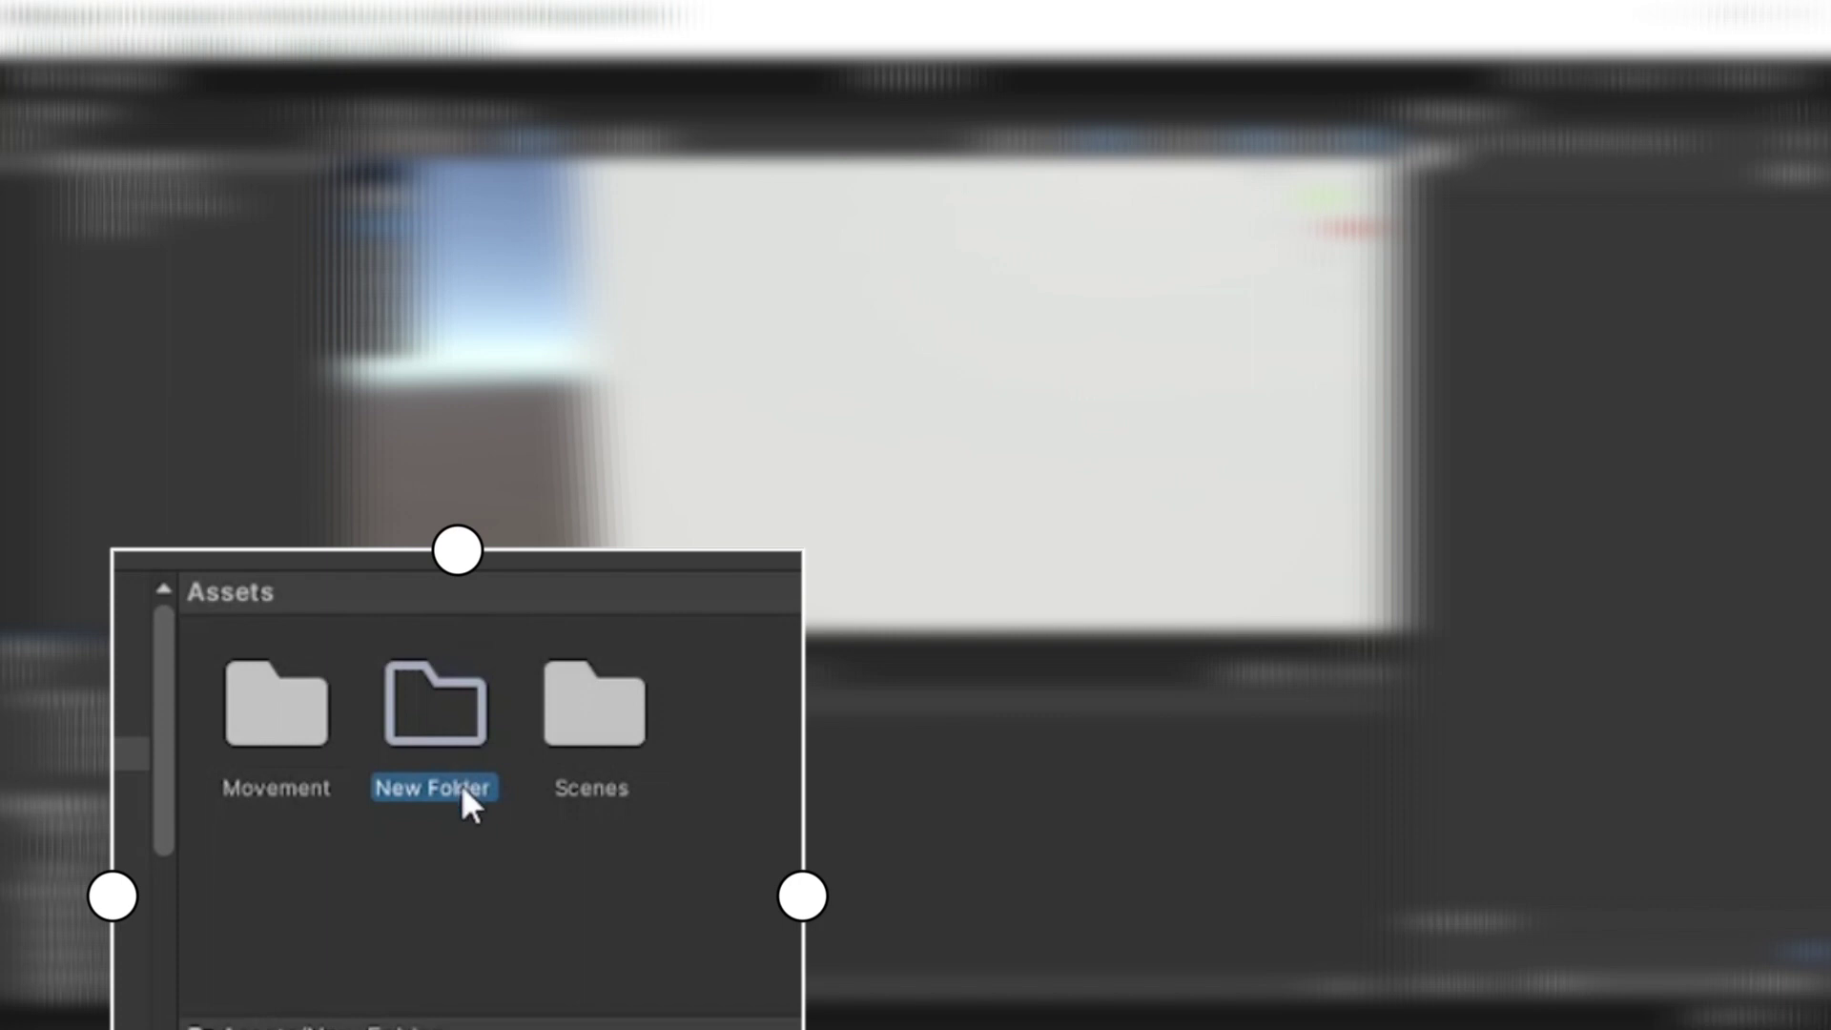
{"action": "left_click", "coordinate": [461, 783]}
{"action": "type", "text": "Color"}
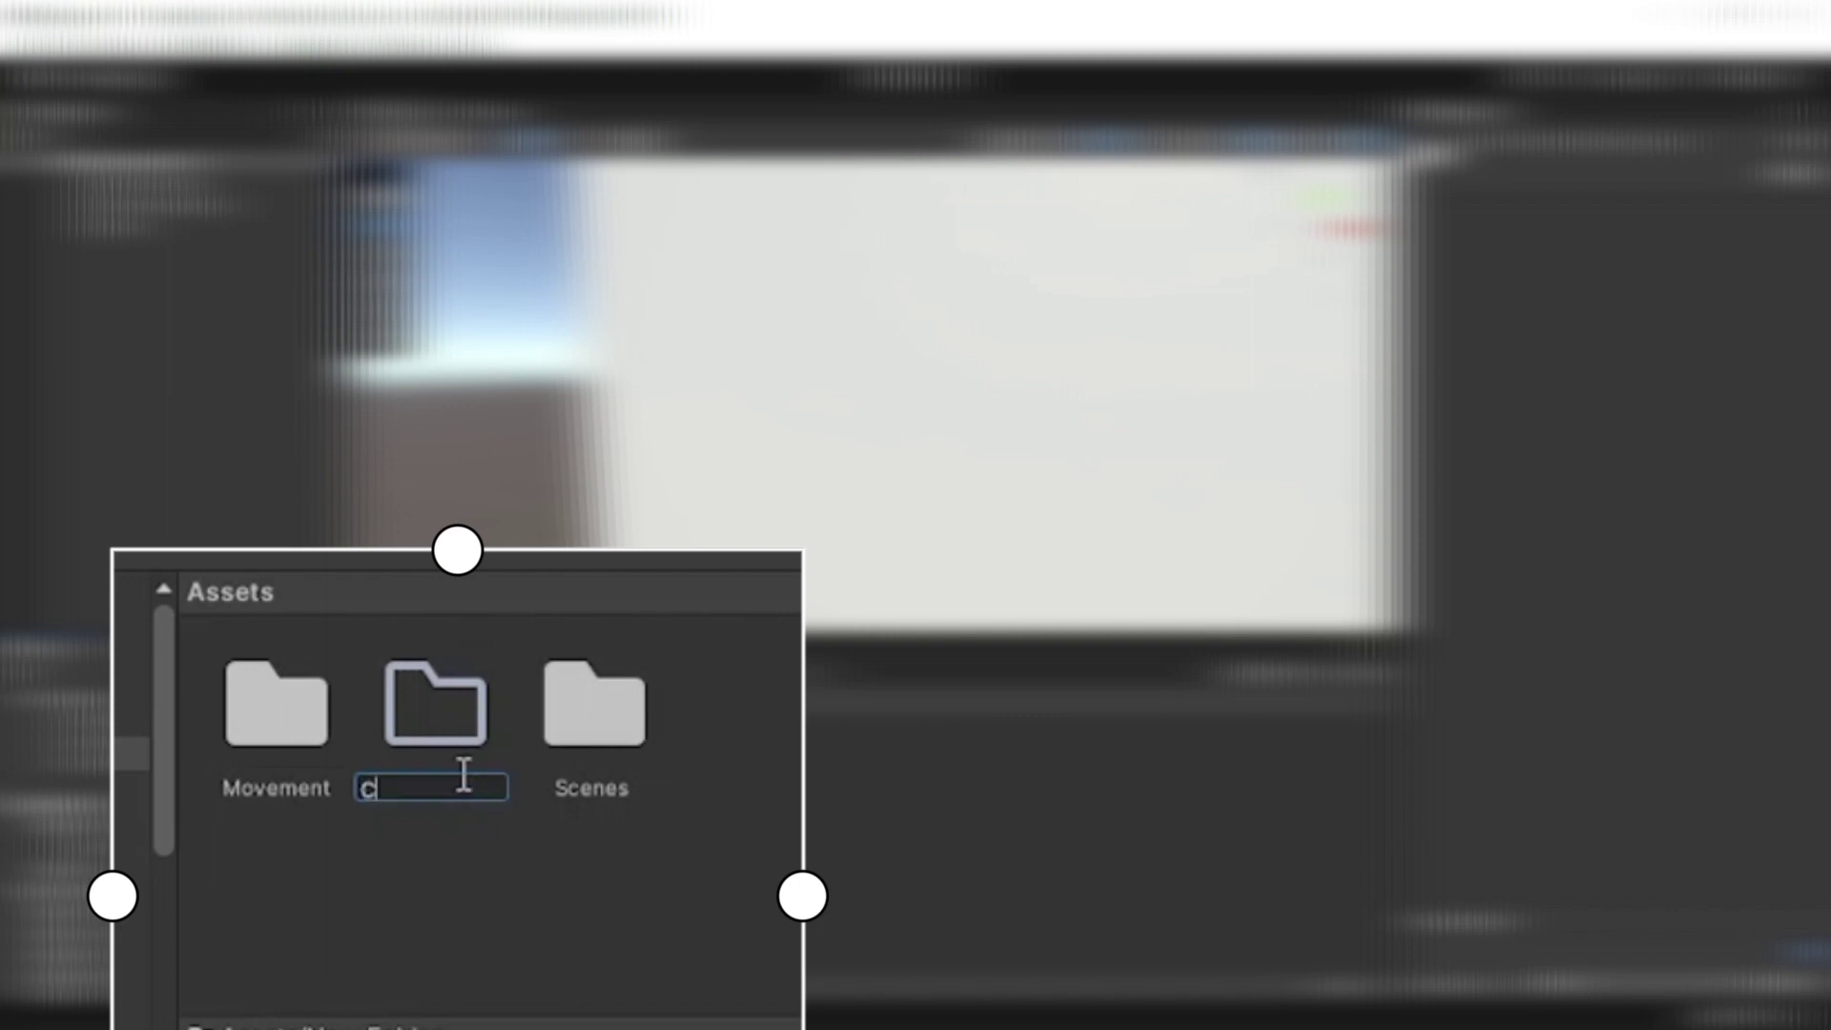
{"action": "type", "text": "s"}
{"action": "key", "text": "Return"}
Inside the Colors folder, create a material named 'Wall Color'.
{"action": "left_click", "coordinate": [751, 855]}
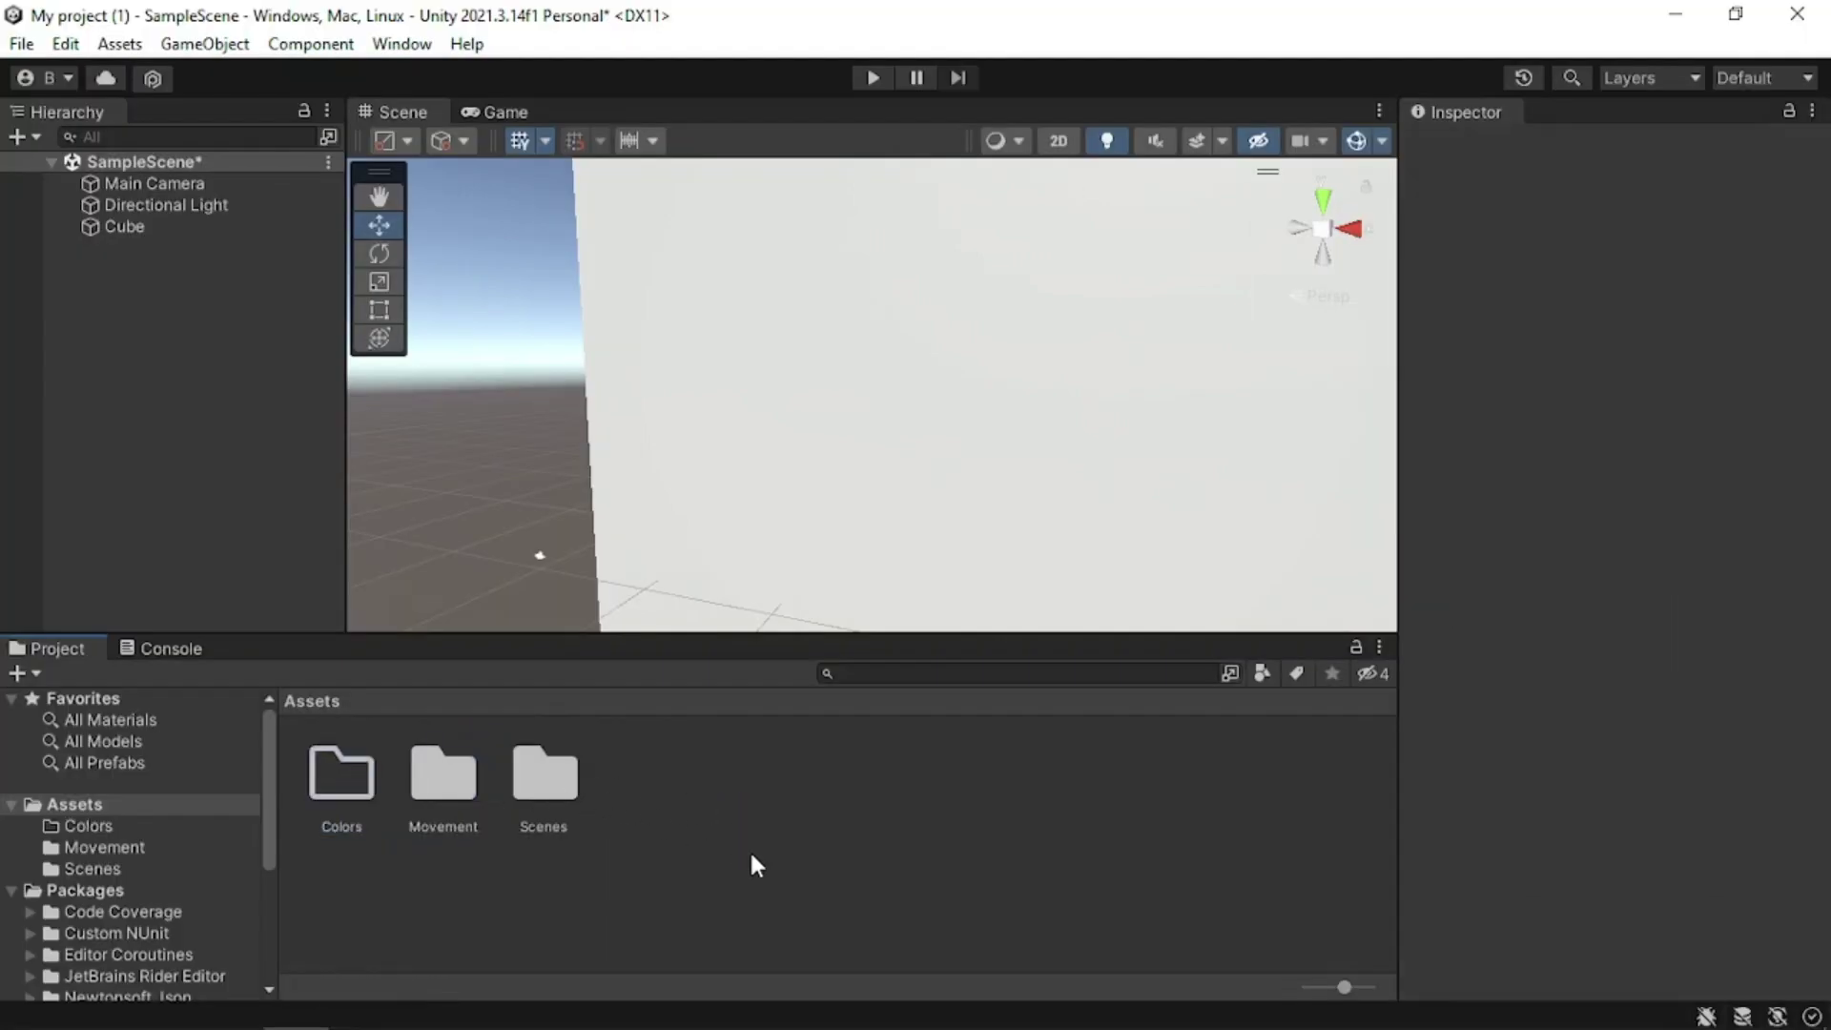
{"action": "double_click", "coordinate": [334, 780]}
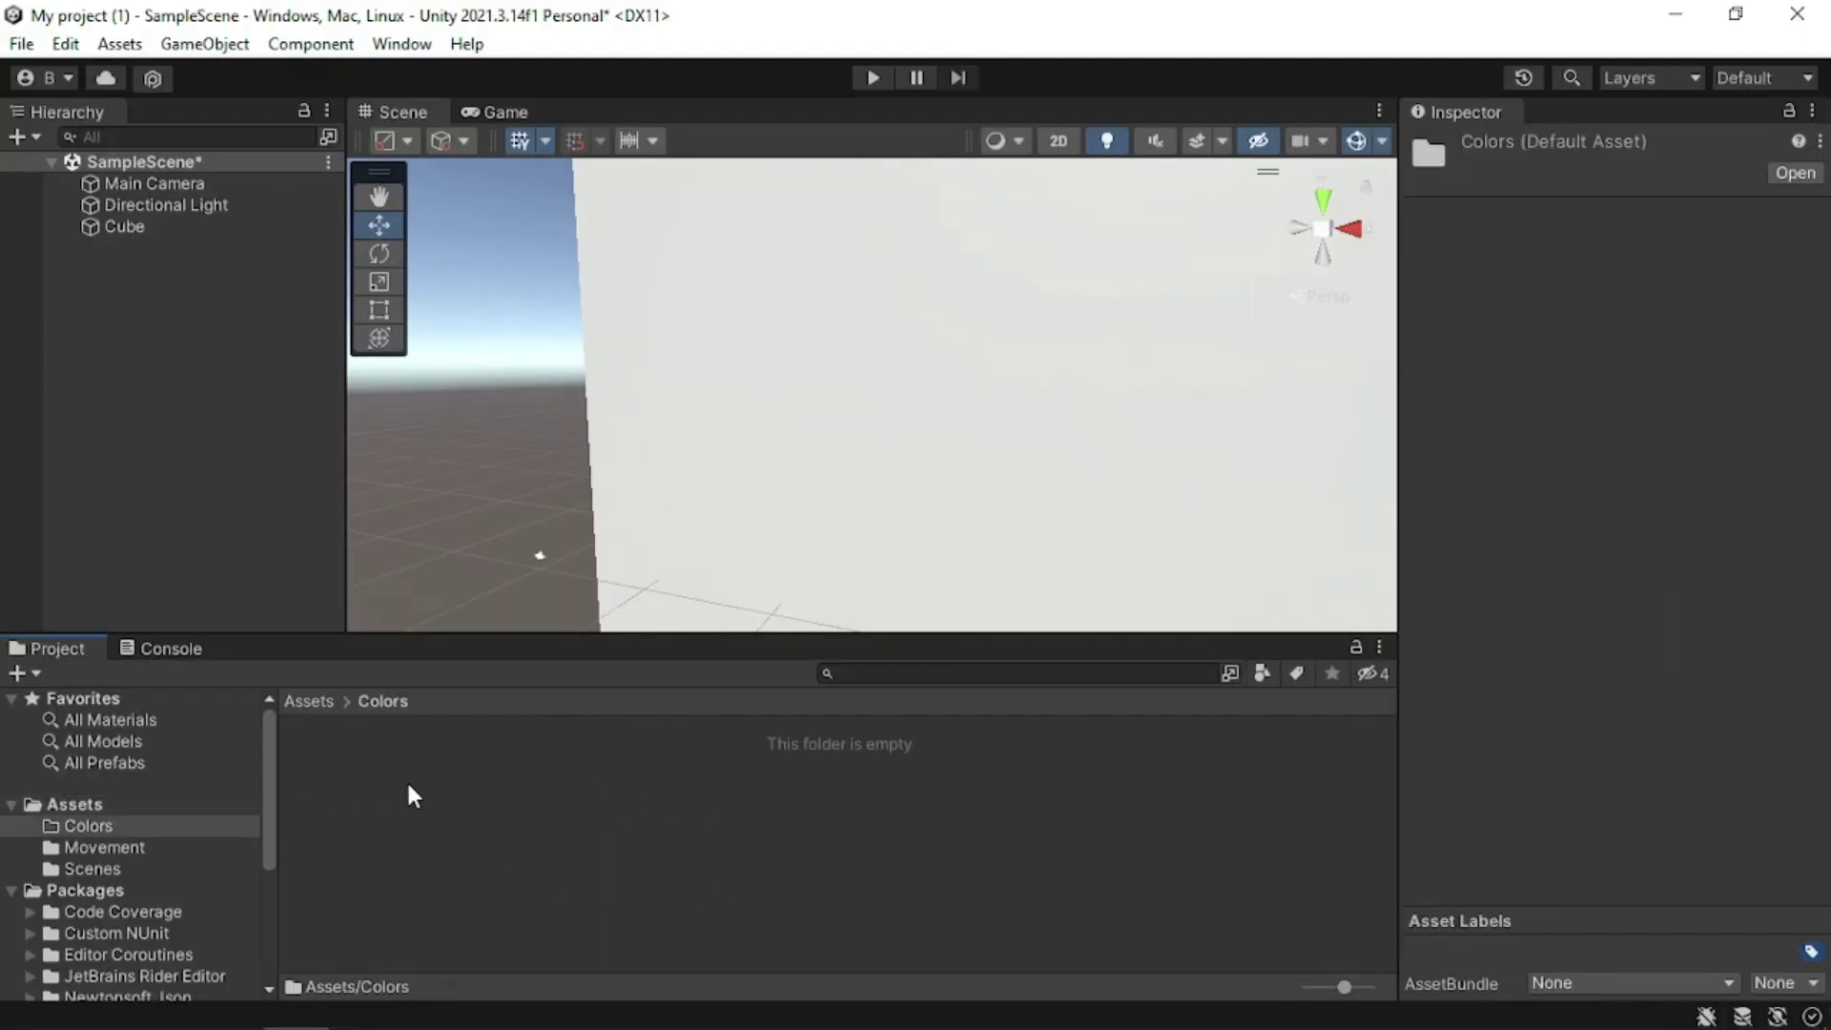
{"action": "right_click", "coordinate": [452, 795]}
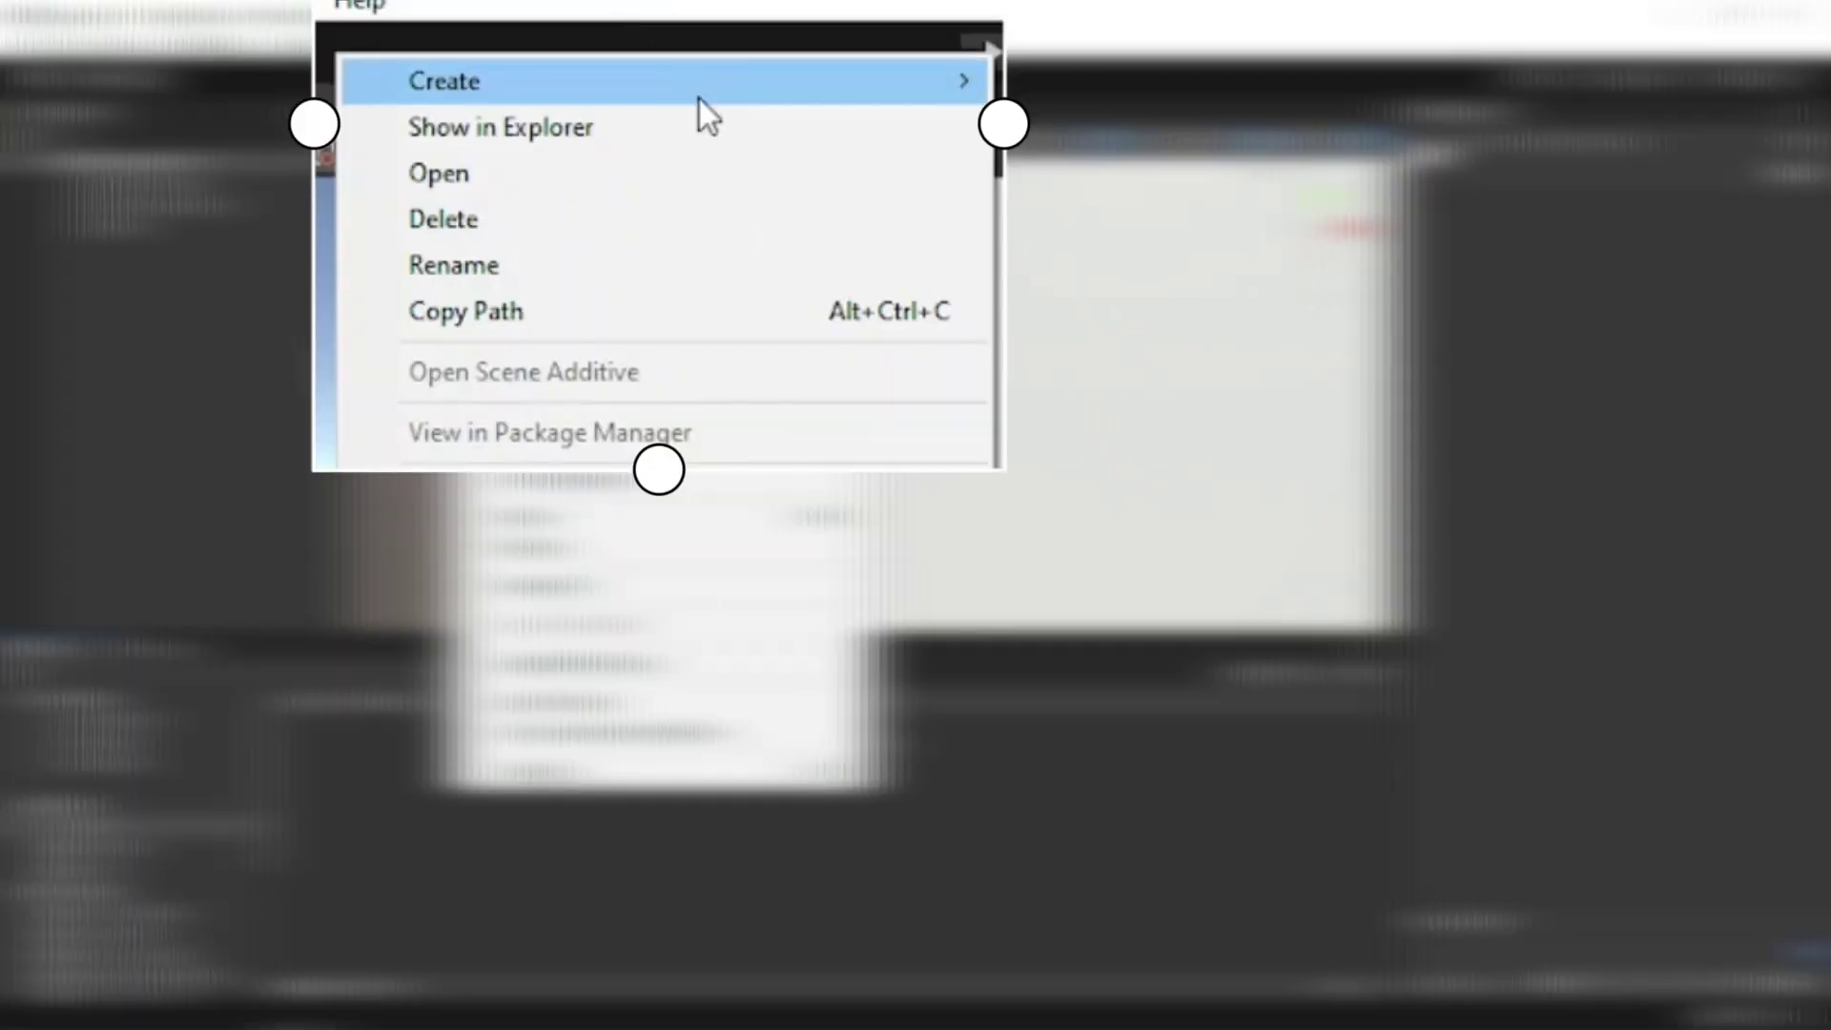
{"action": "mouse_move", "coordinate": [692, 99]}
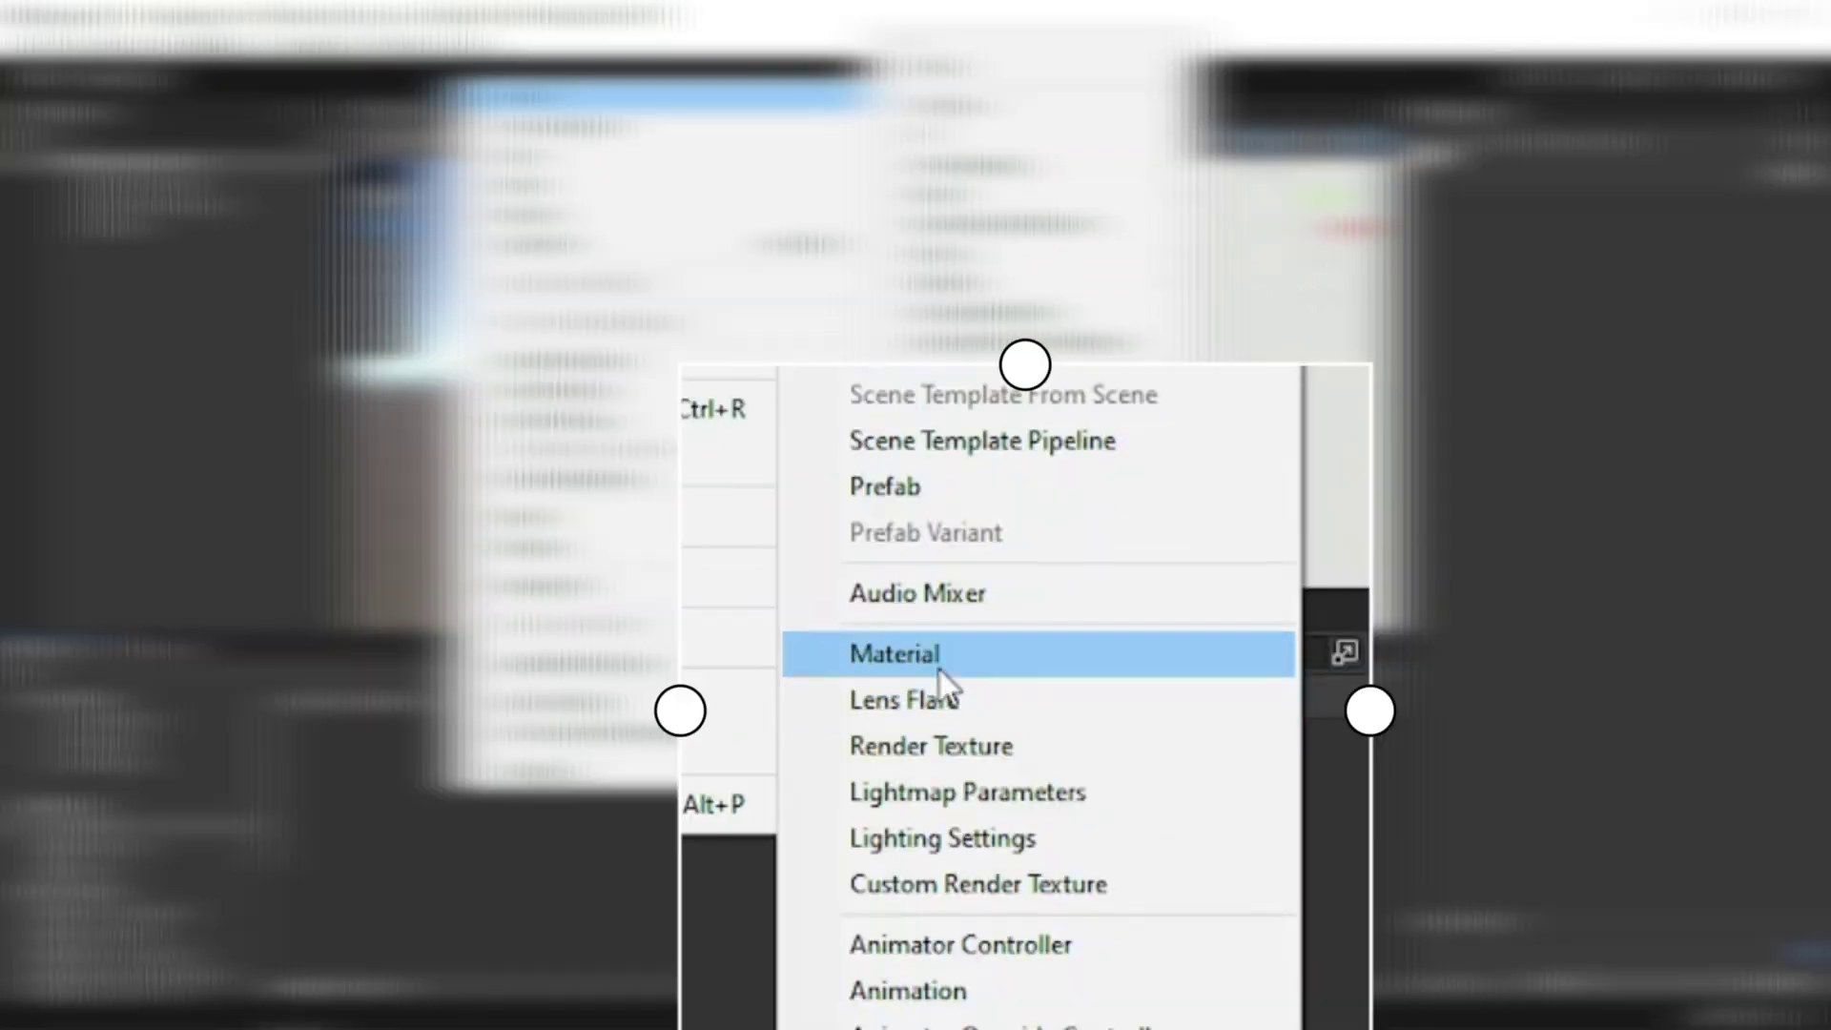
{"action": "left_click", "coordinate": [894, 657]}
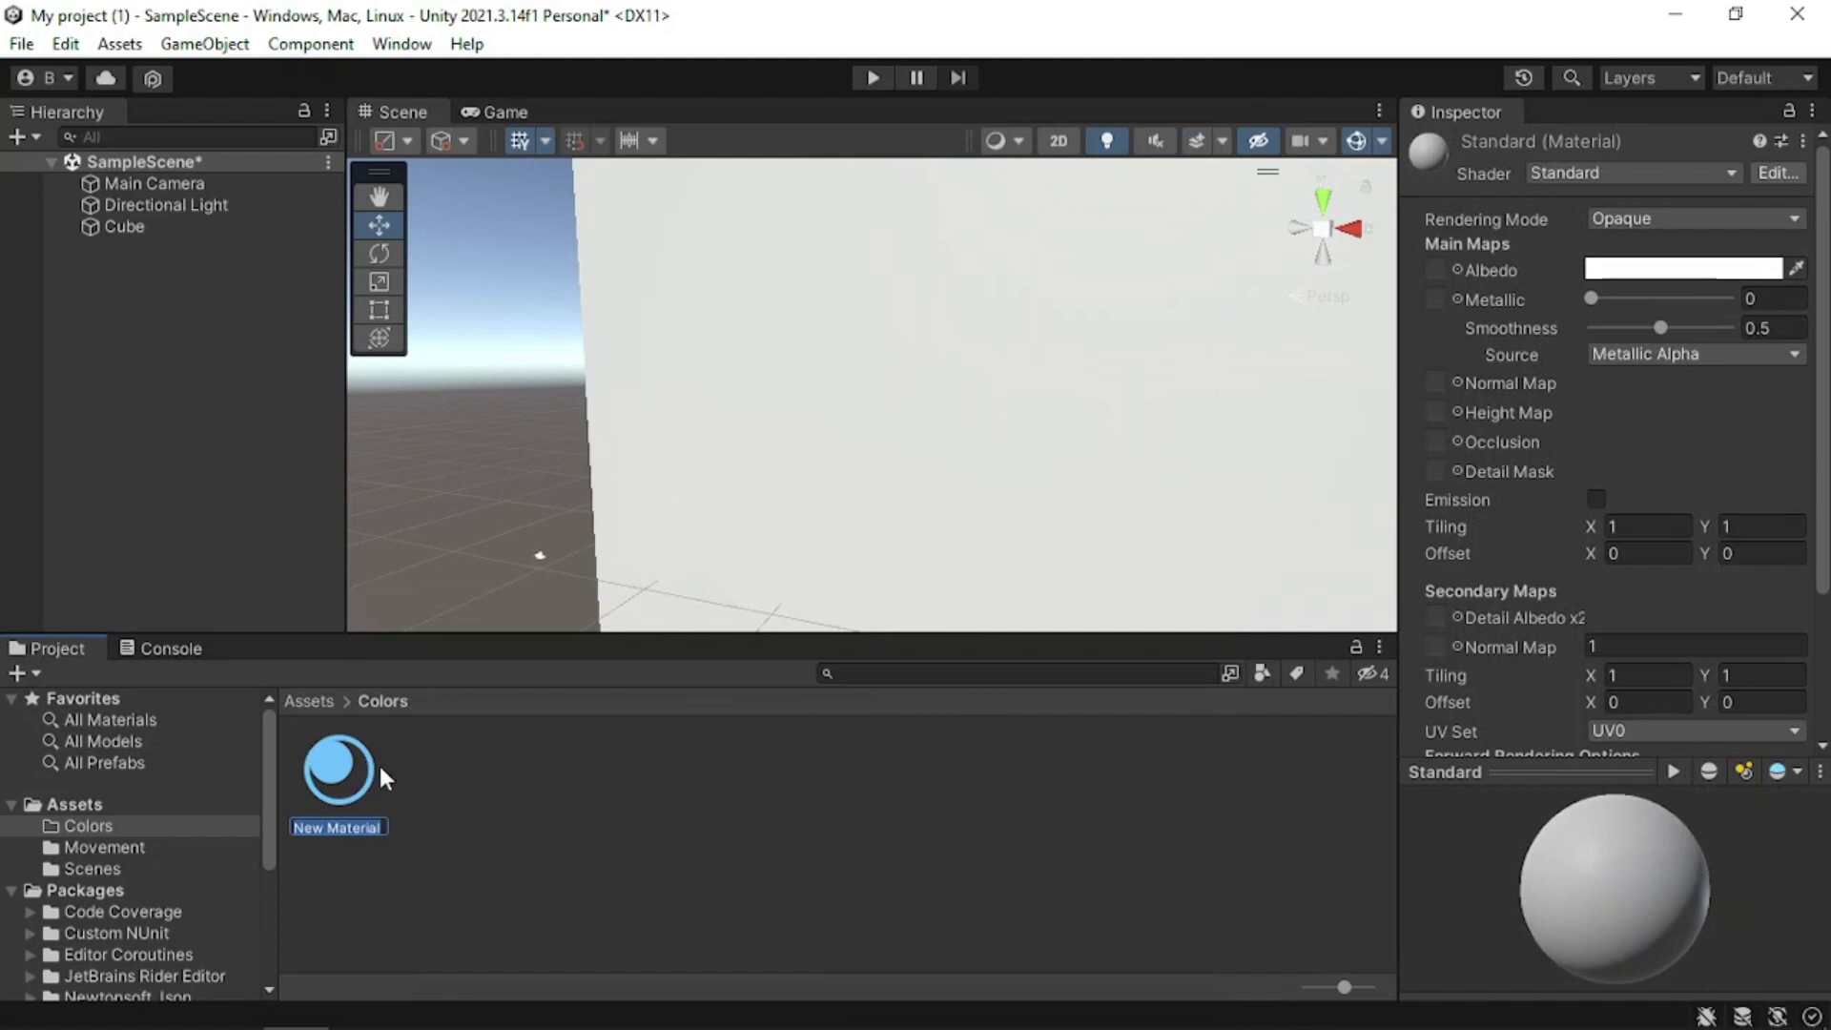
{"action": "key", "text": "BackSpace"}
{"action": "type", "text": "Wall Color"}
{"action": "key", "text": "Return"}
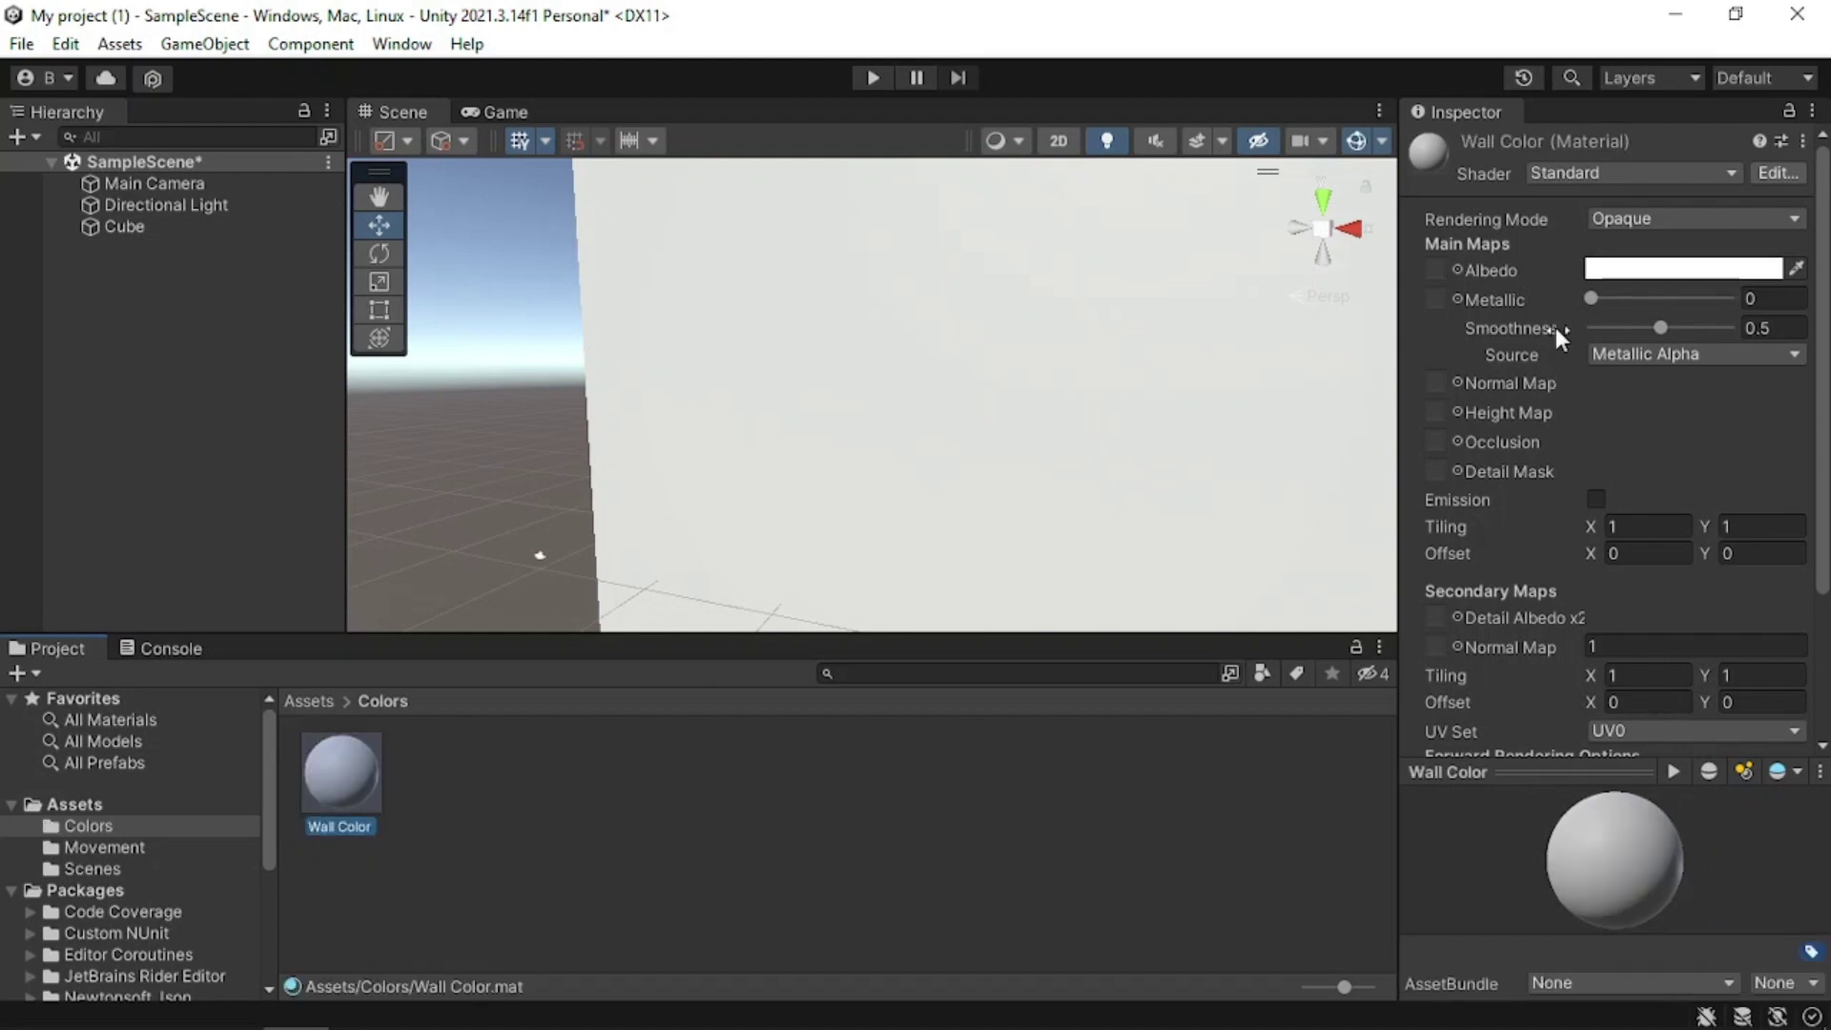
Change the Wall Color albedo from white to blue (hex 001AF8).
{"action": "left_click", "coordinate": [1647, 274]}
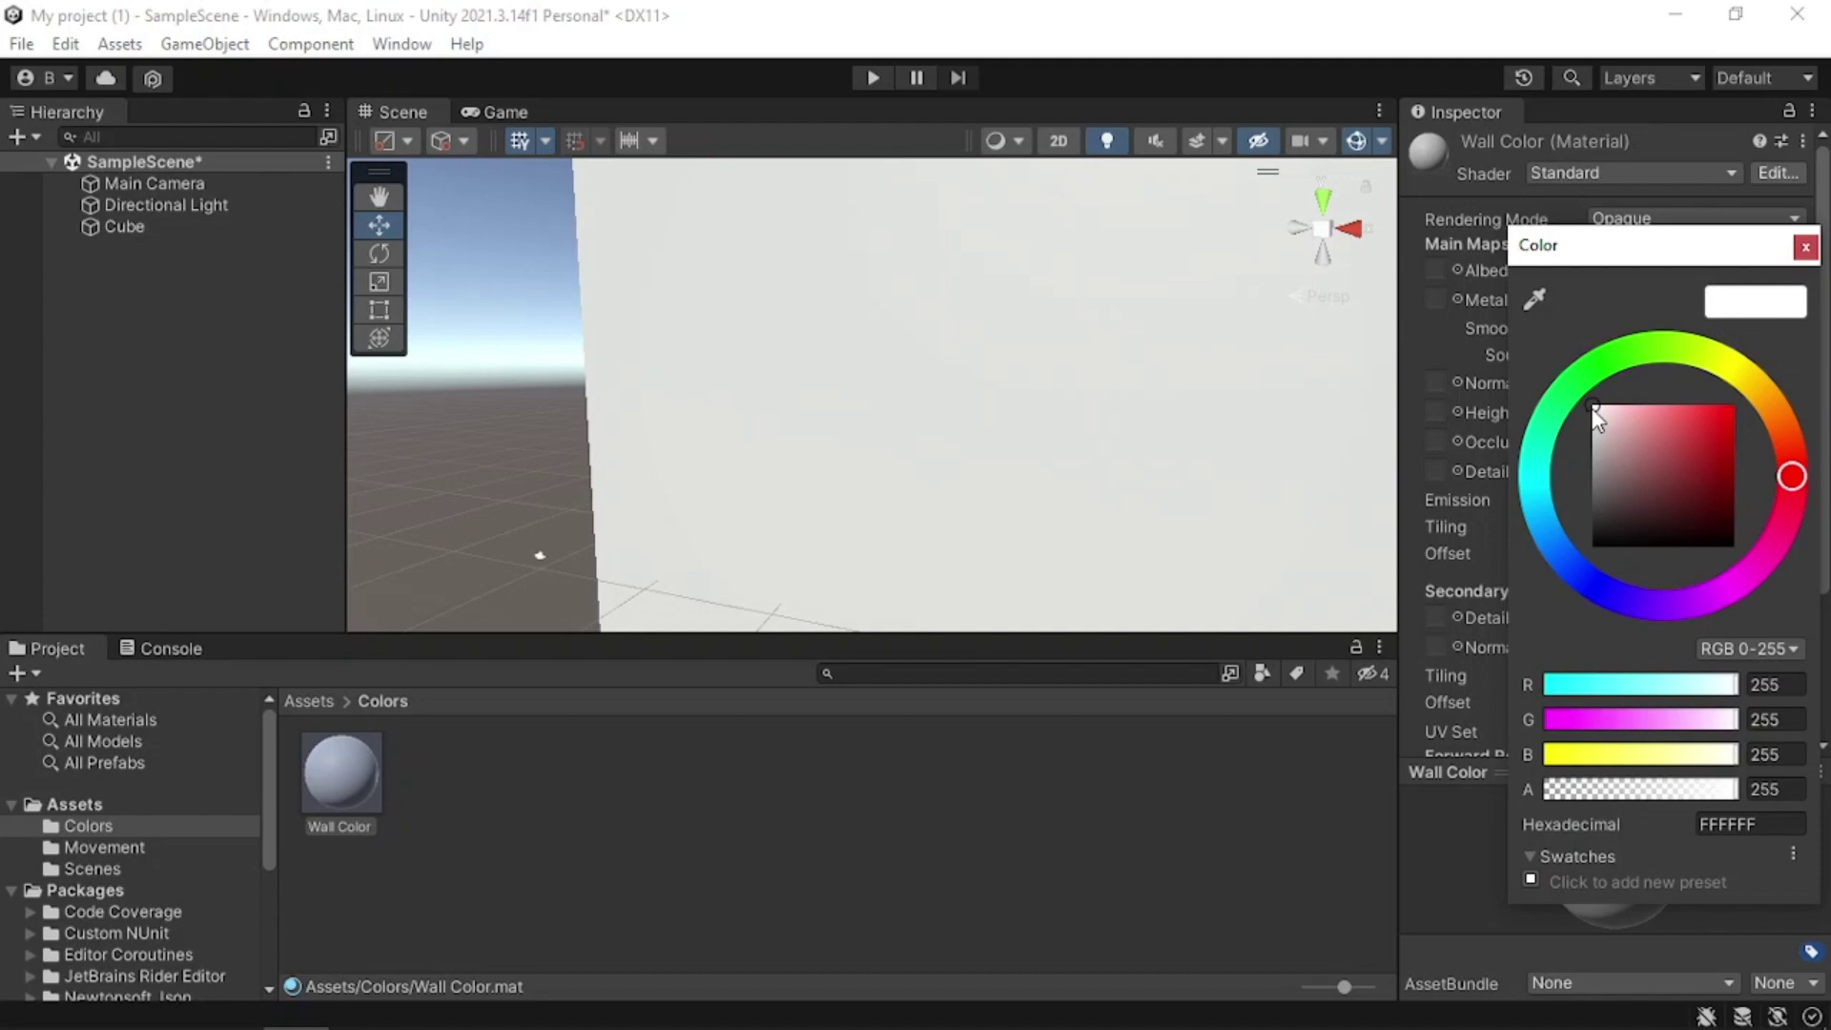
{"action": "left_click_drag", "start_coordinate": [1626, 423], "coordinate": [1734, 410]}
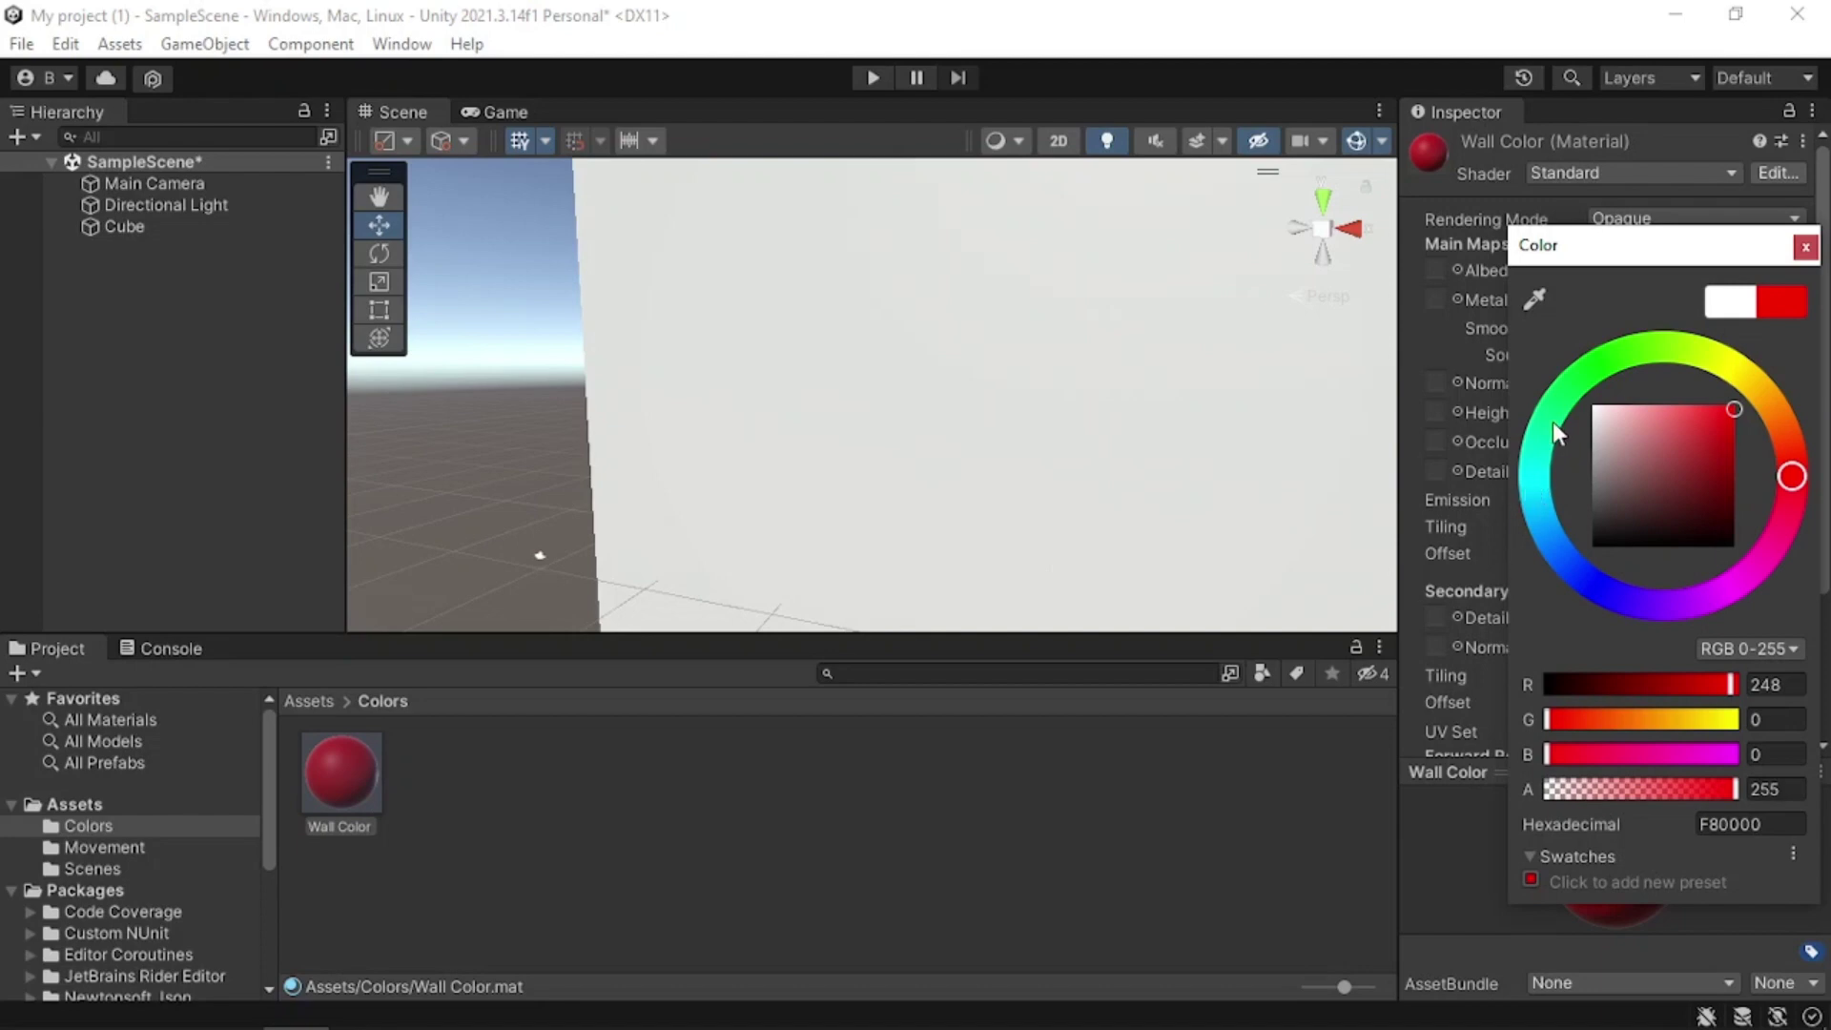
{"action": "left_click", "coordinate": [1594, 375]}
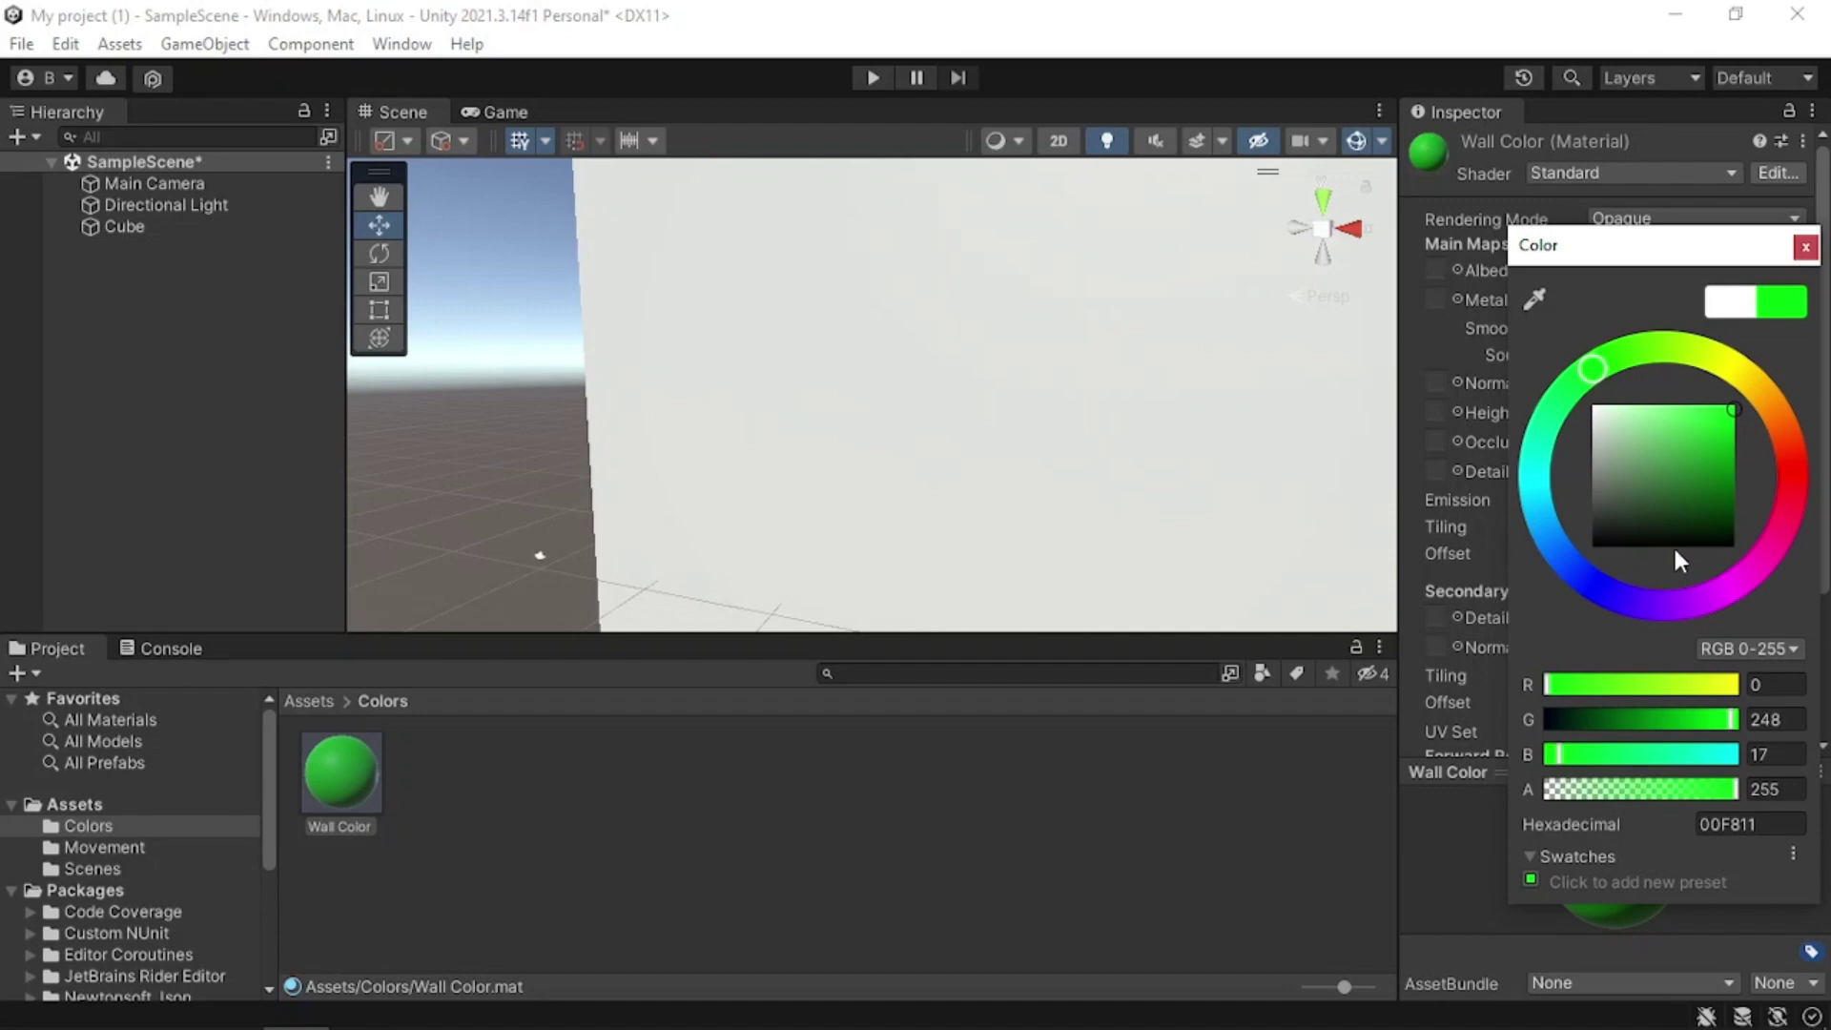
{"action": "left_click", "coordinate": [1611, 577]}
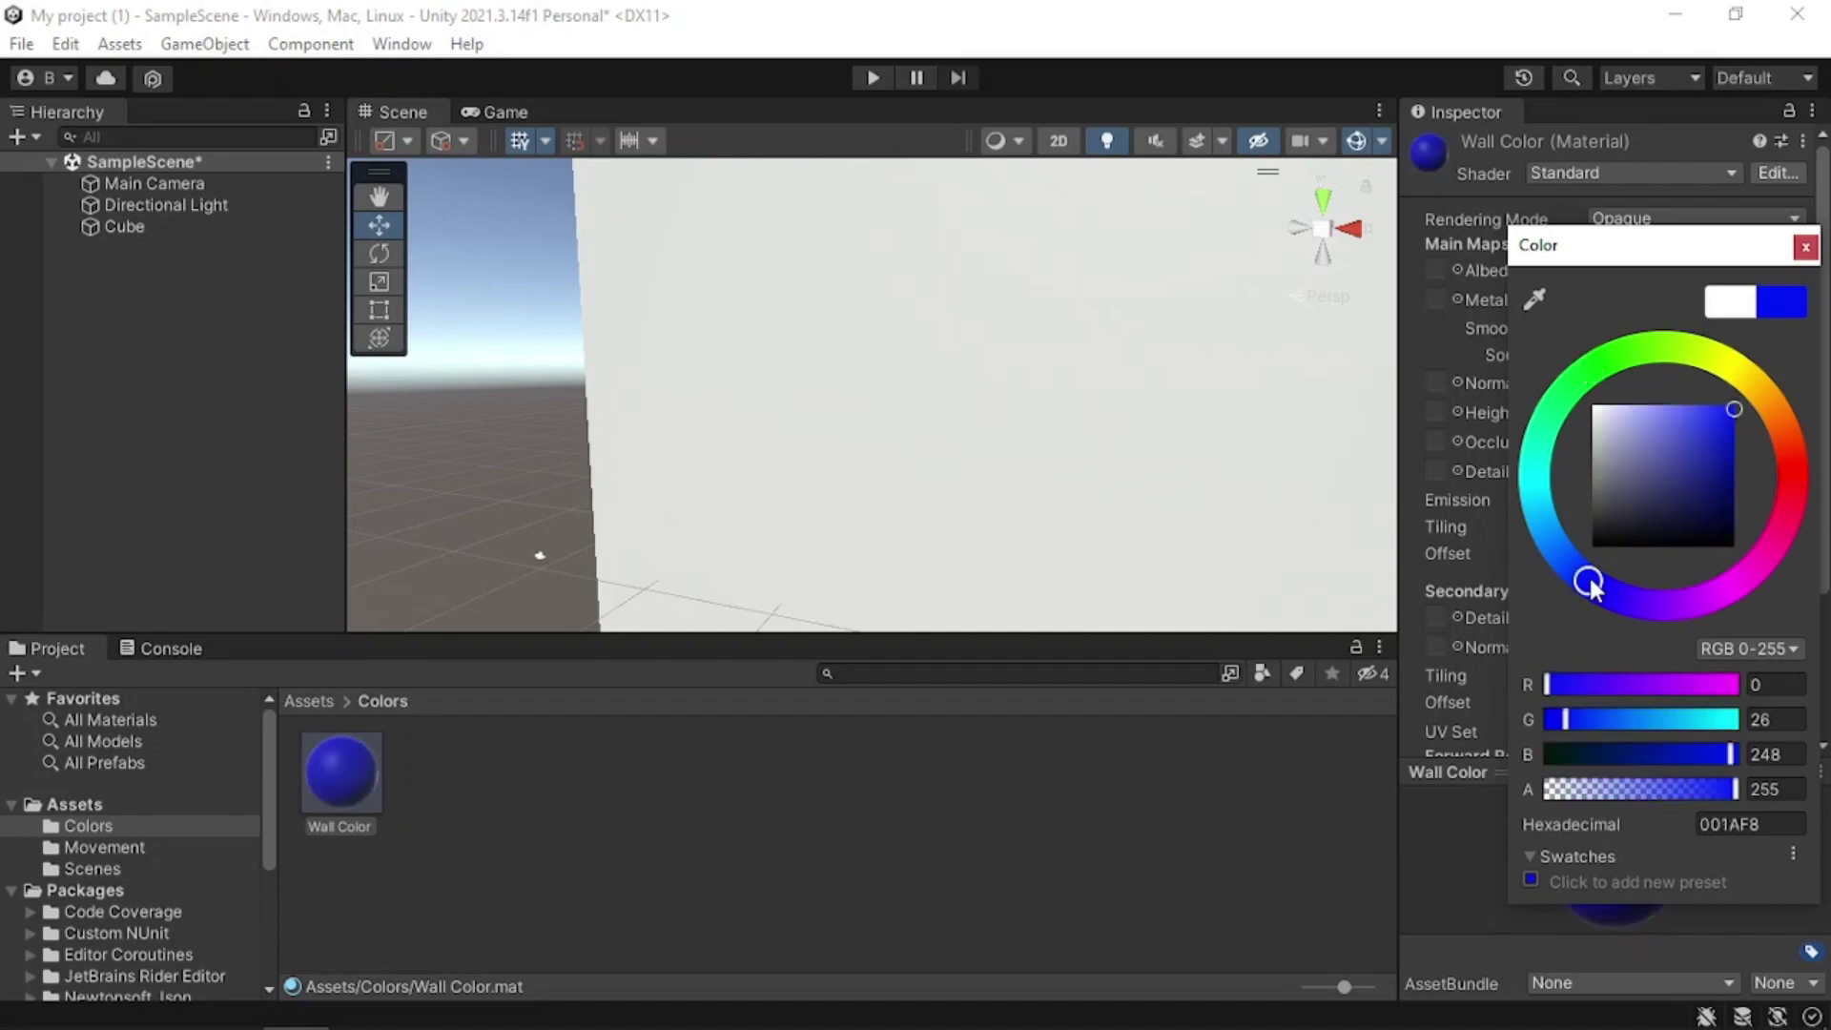
{"action": "left_click", "coordinate": [1804, 249]}
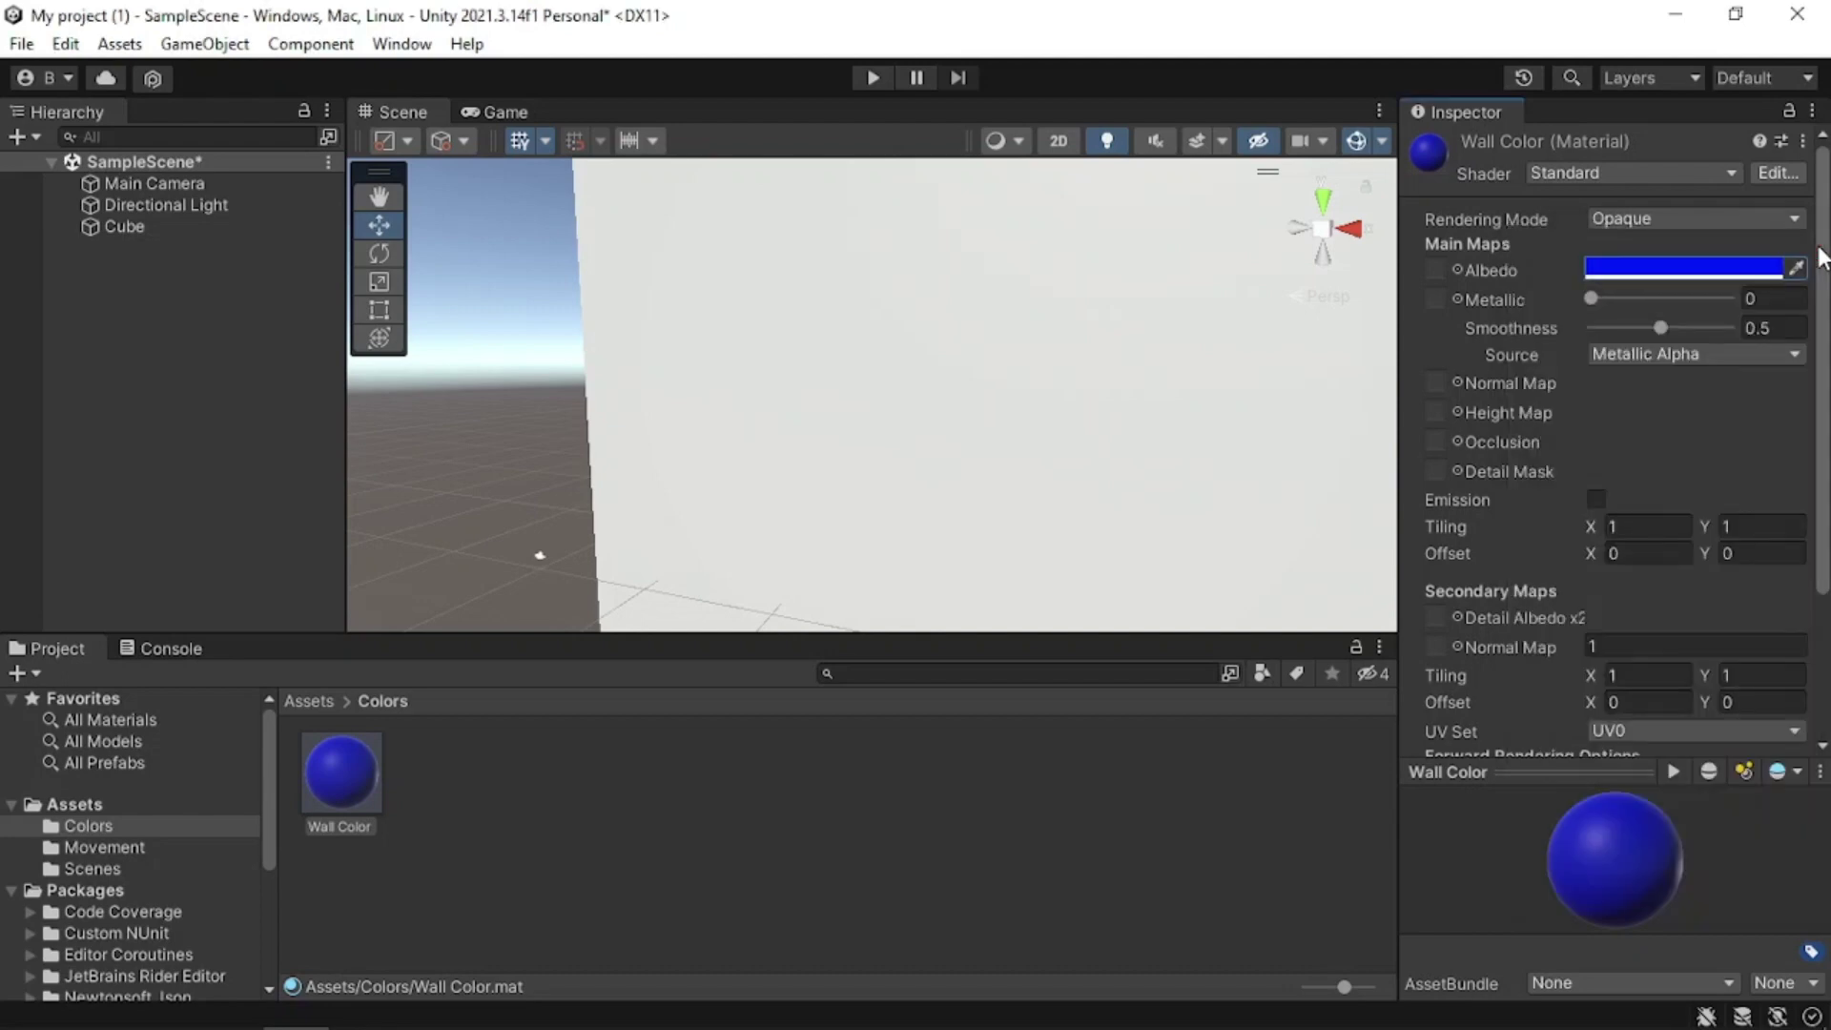
{"action": "left_click", "coordinate": [344, 763]}
Drag Wall Color onto the wall Cube and select the Cube in the Hierarchy.
{"action": "left_click_drag", "start_coordinate": [342, 759], "coordinate": [658, 490]}
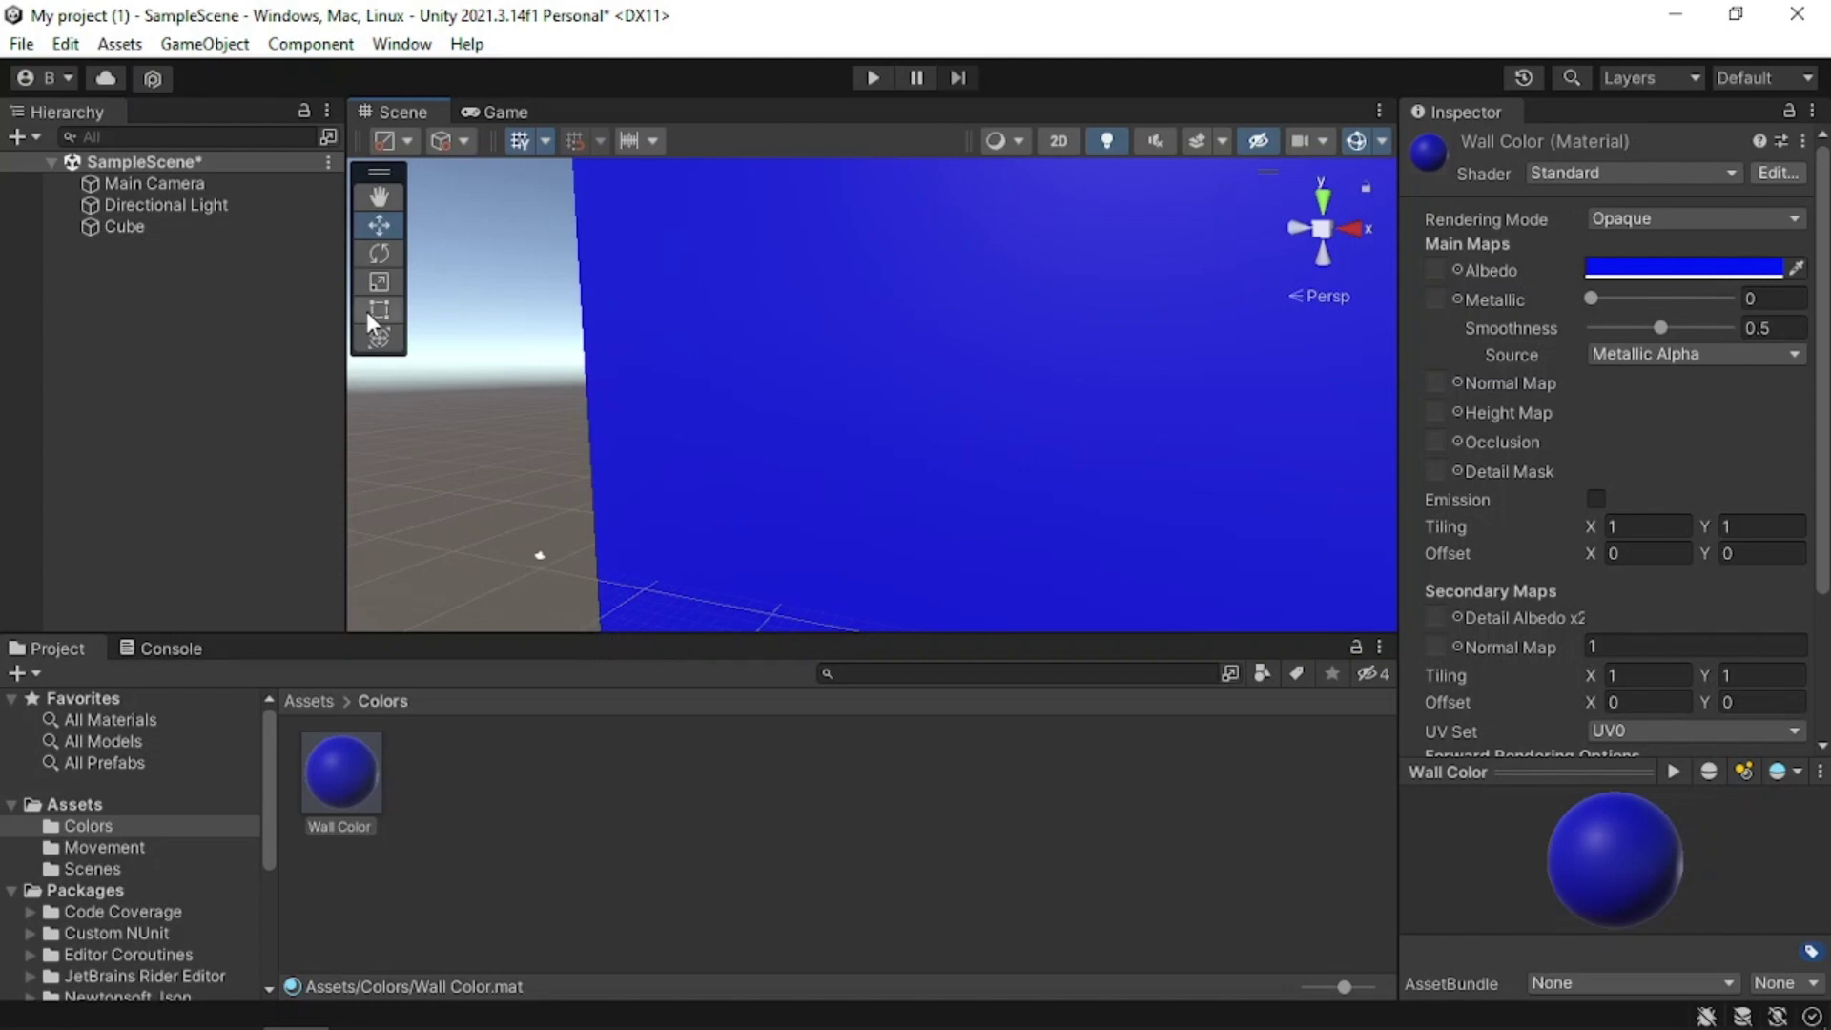
{"action": "left_click", "coordinate": [225, 226]}
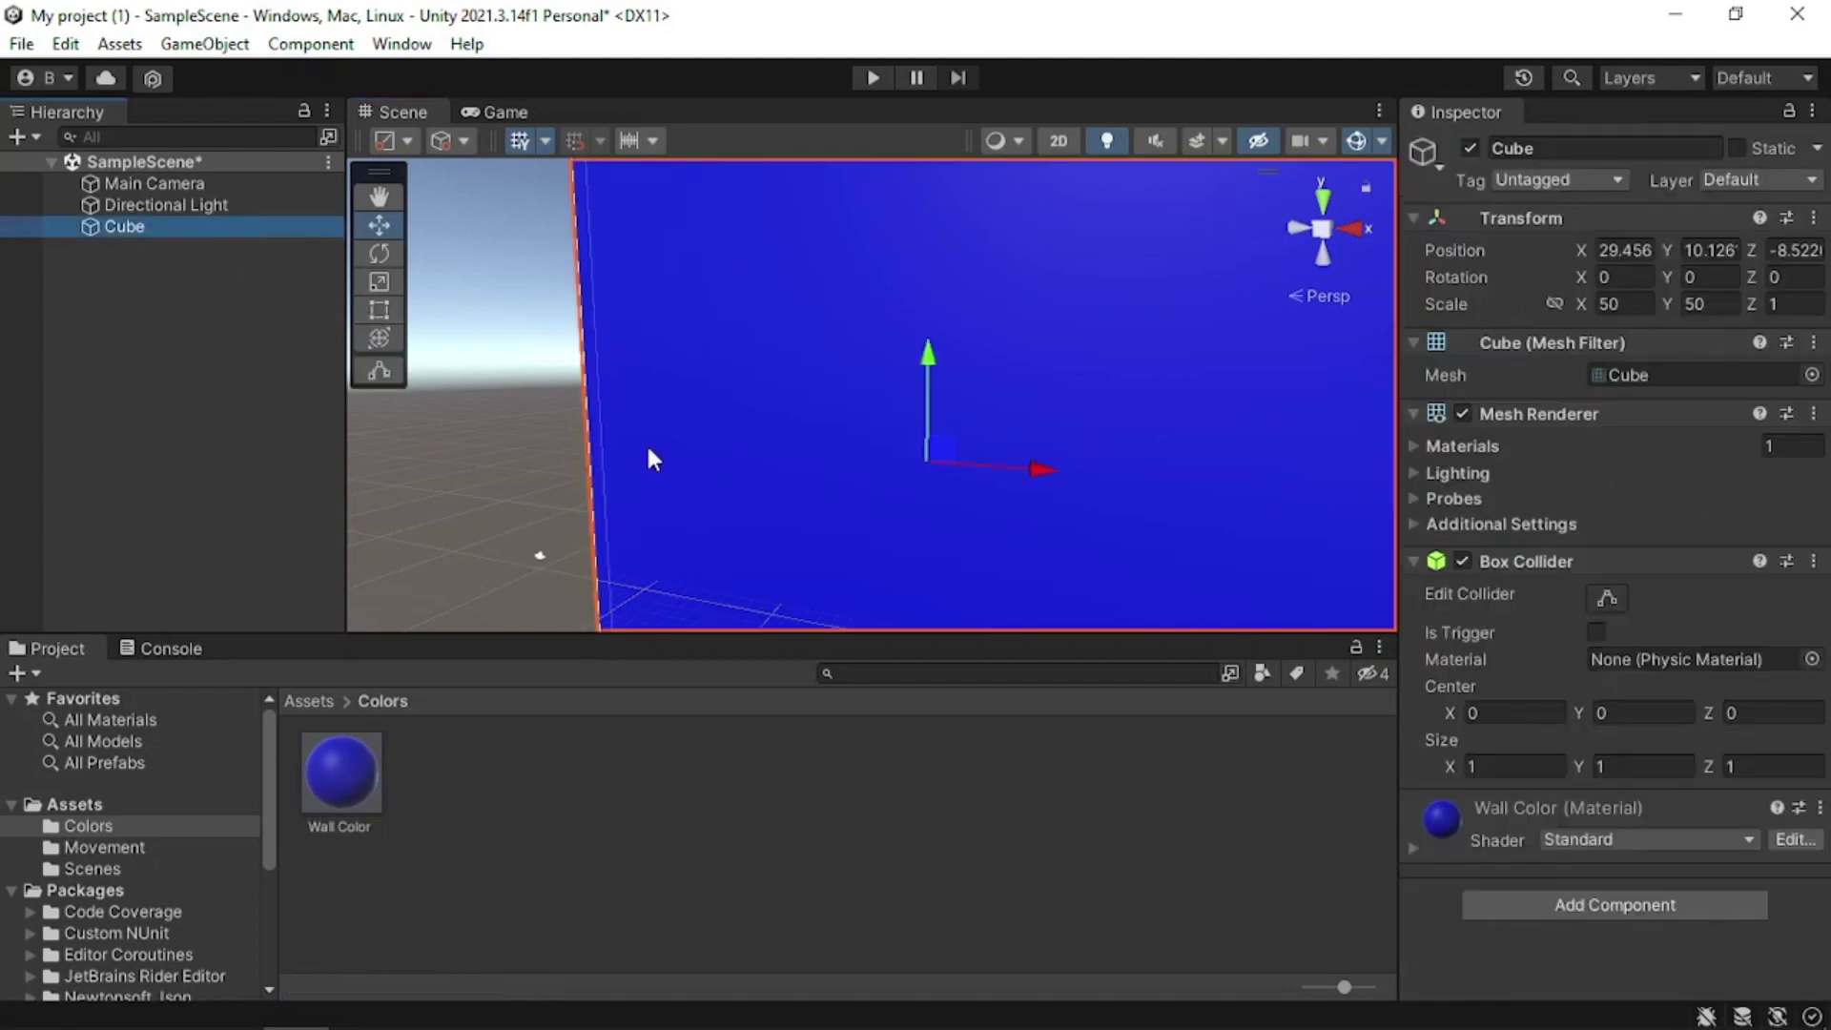
Expand the Cube's Wall Color material and check its blue albedo (0019F8) unchanged.
{"action": "left_click", "coordinate": [1460, 822]}
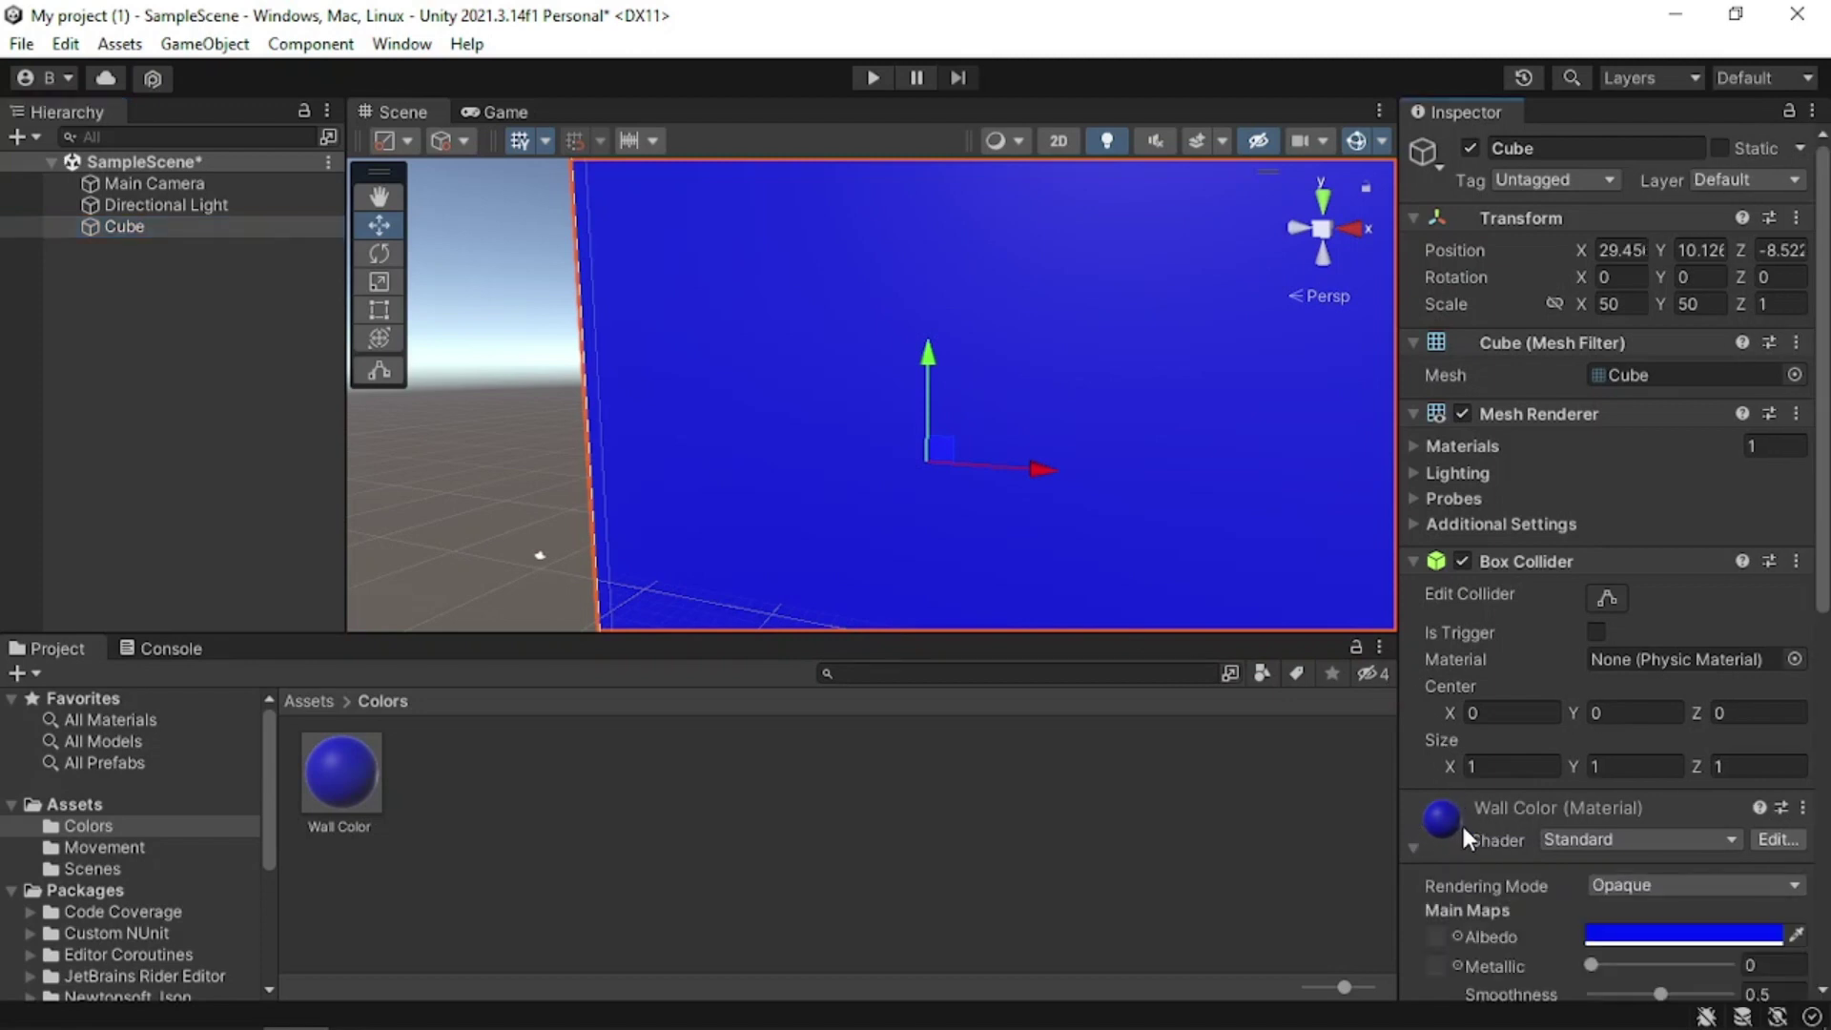
{"action": "scroll", "coordinate": [1546, 768], "scroll_direction": "down", "scroll_amount": 5}
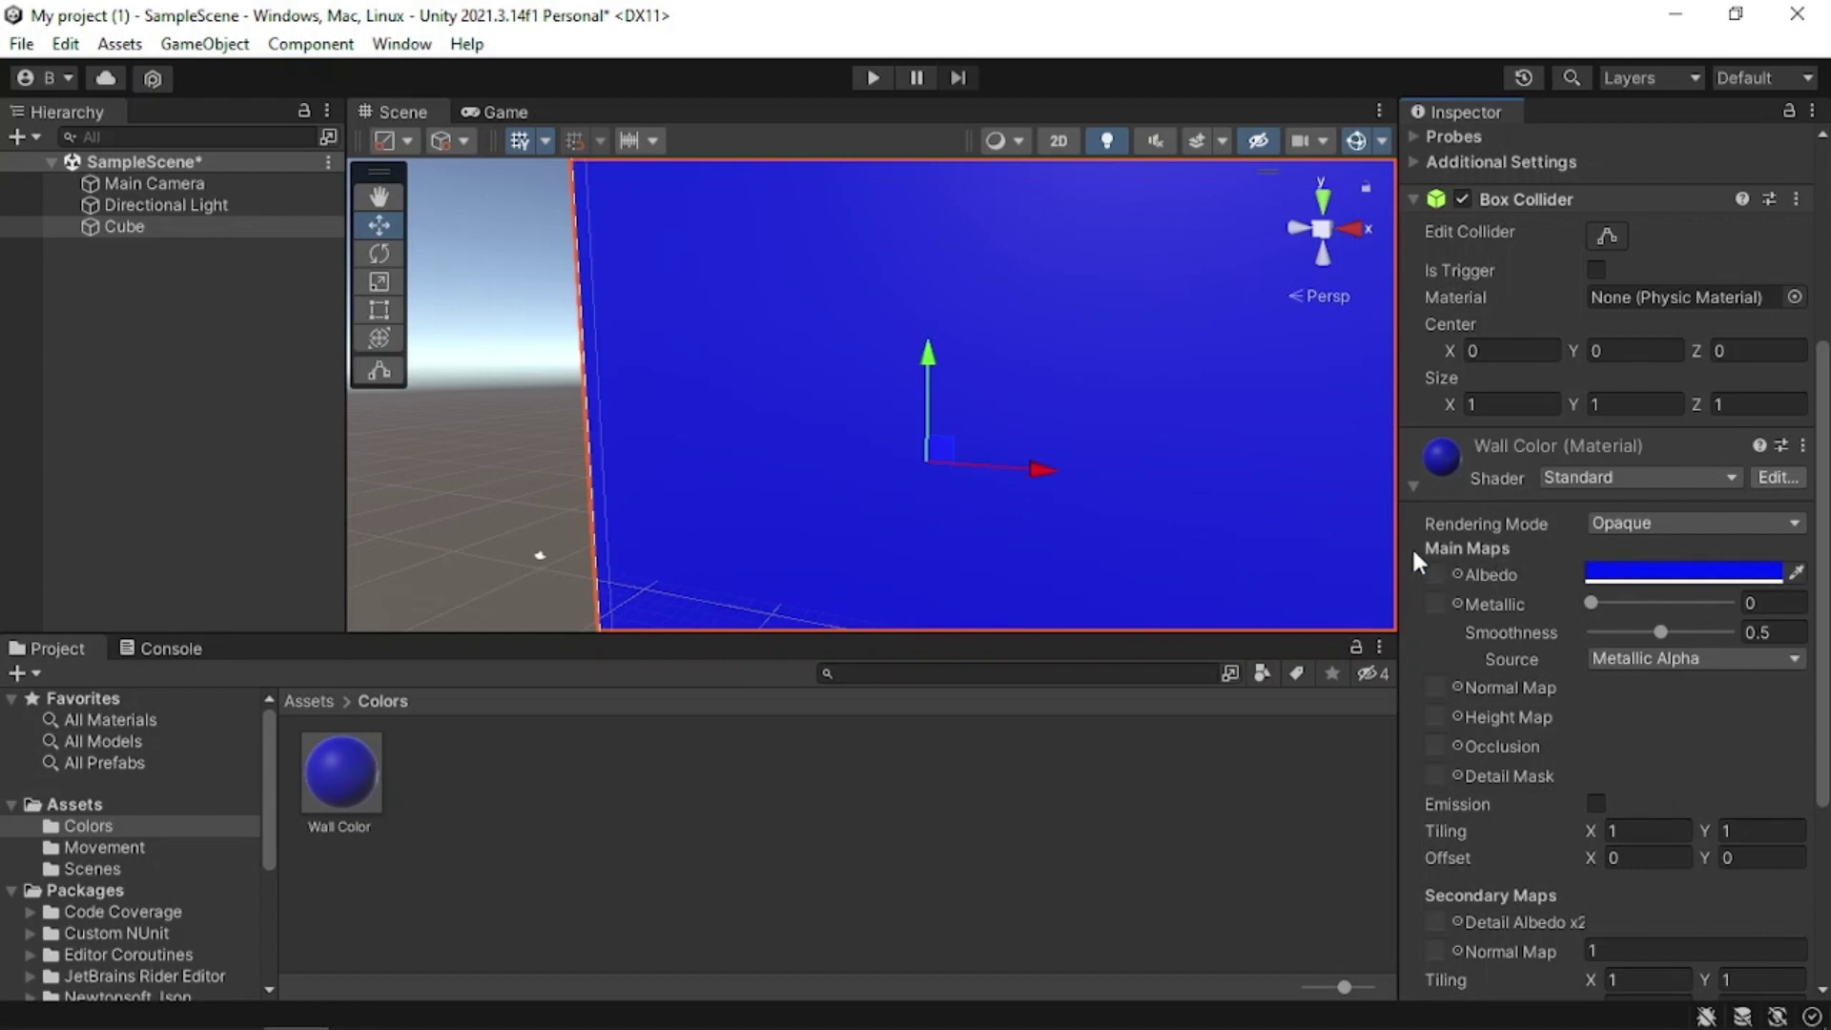
{"action": "left_click", "coordinate": [1644, 570]}
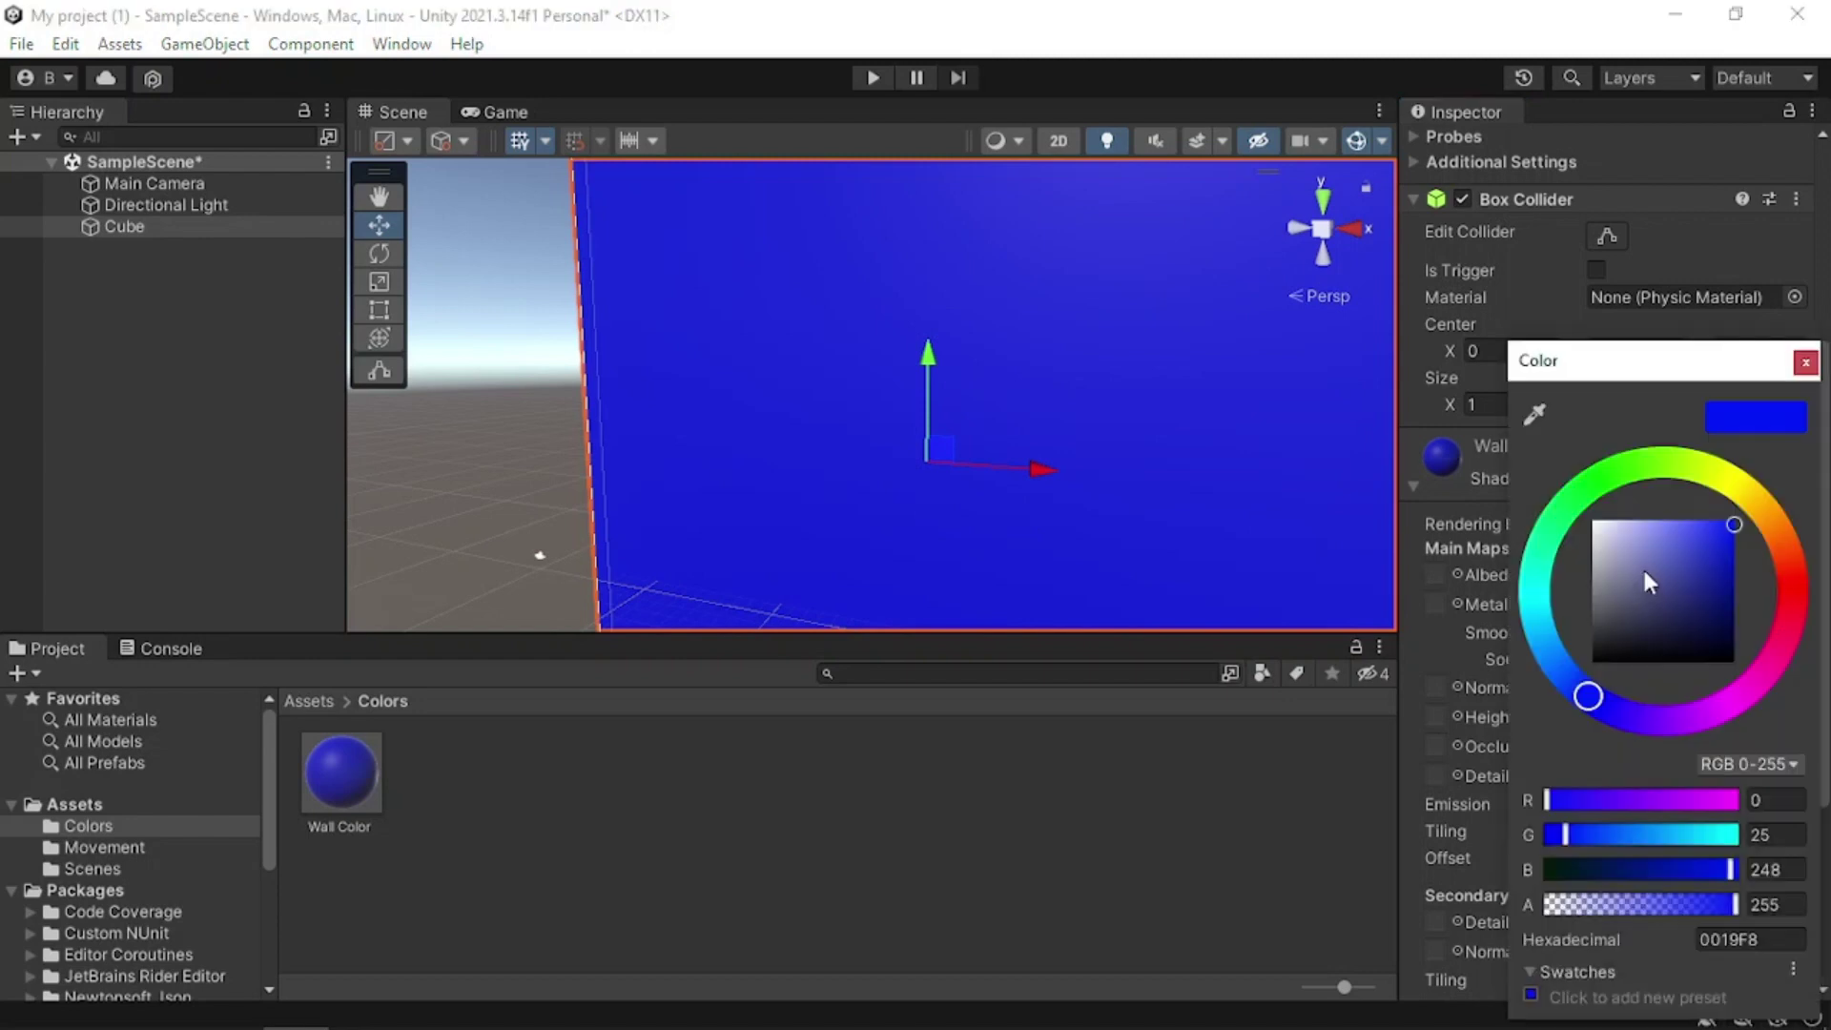
{"action": "left_click", "coordinate": [1805, 362]}
{"action": "scroll", "coordinate": [1702, 448], "scroll_direction": "down", "scroll_amount": 2}
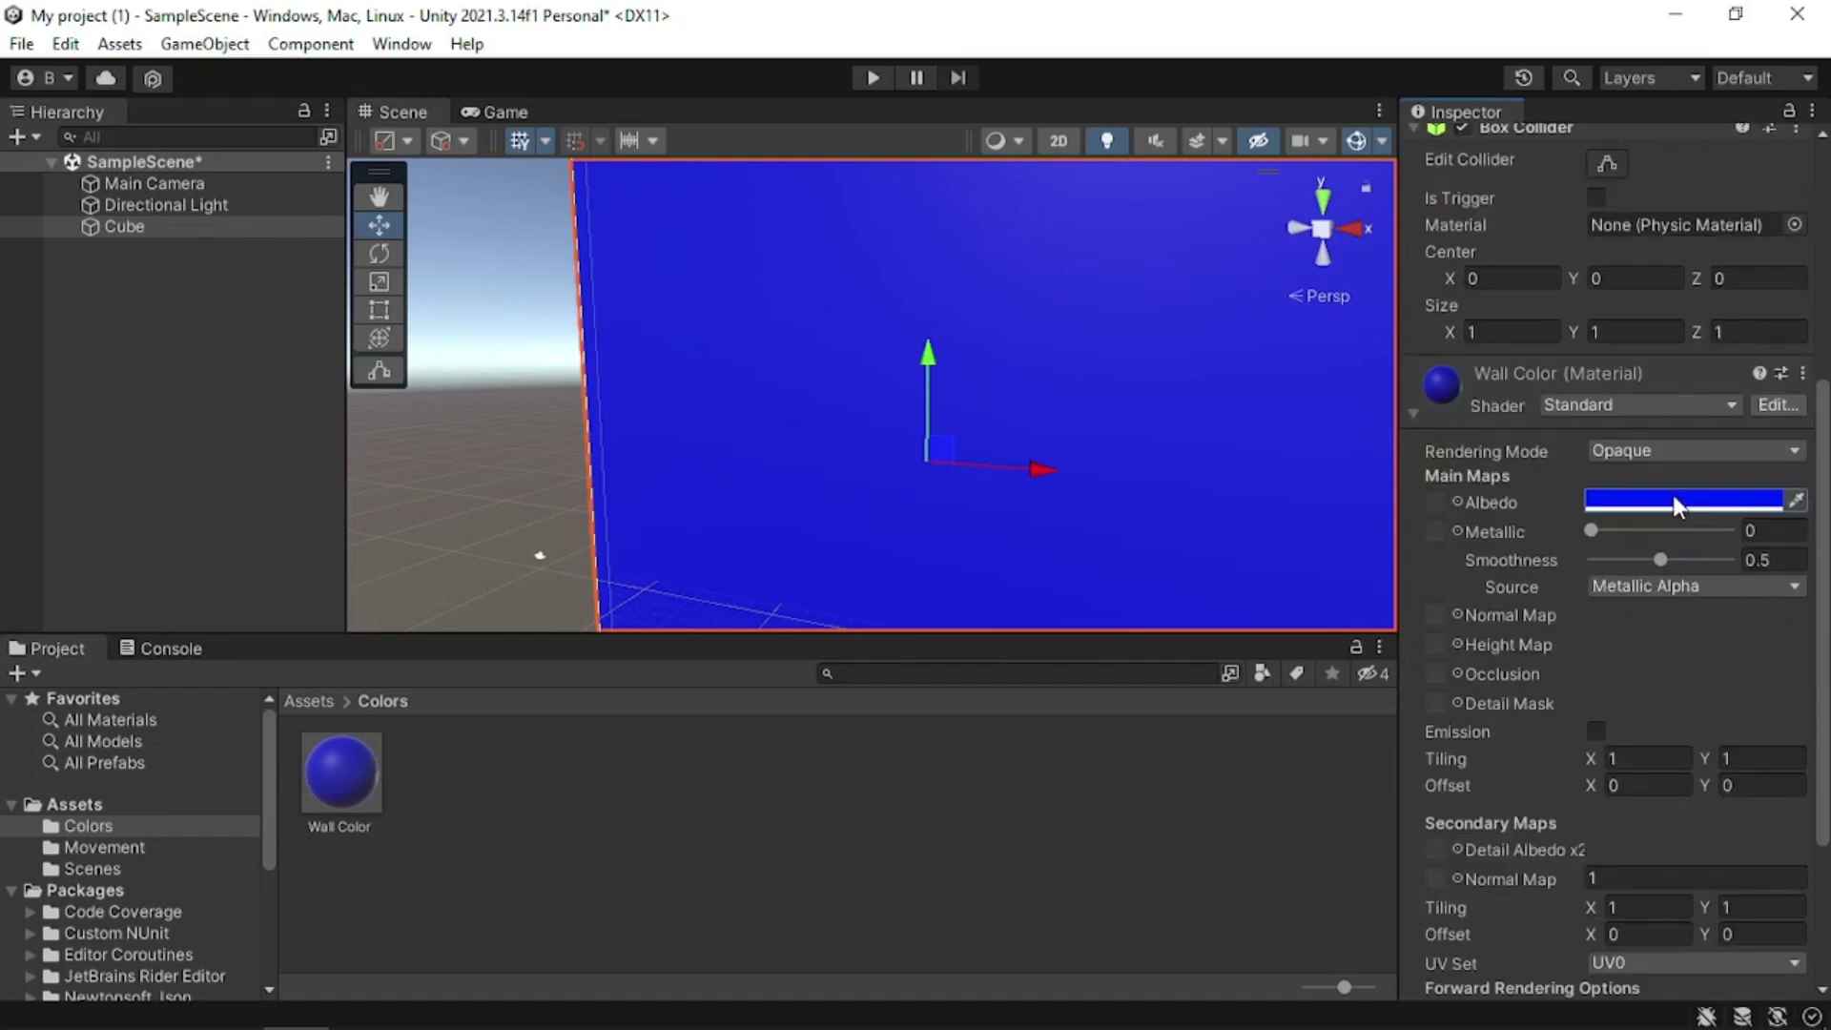
{"action": "scroll", "coordinate": [1660, 468], "scroll_direction": "up", "scroll_amount": 4}
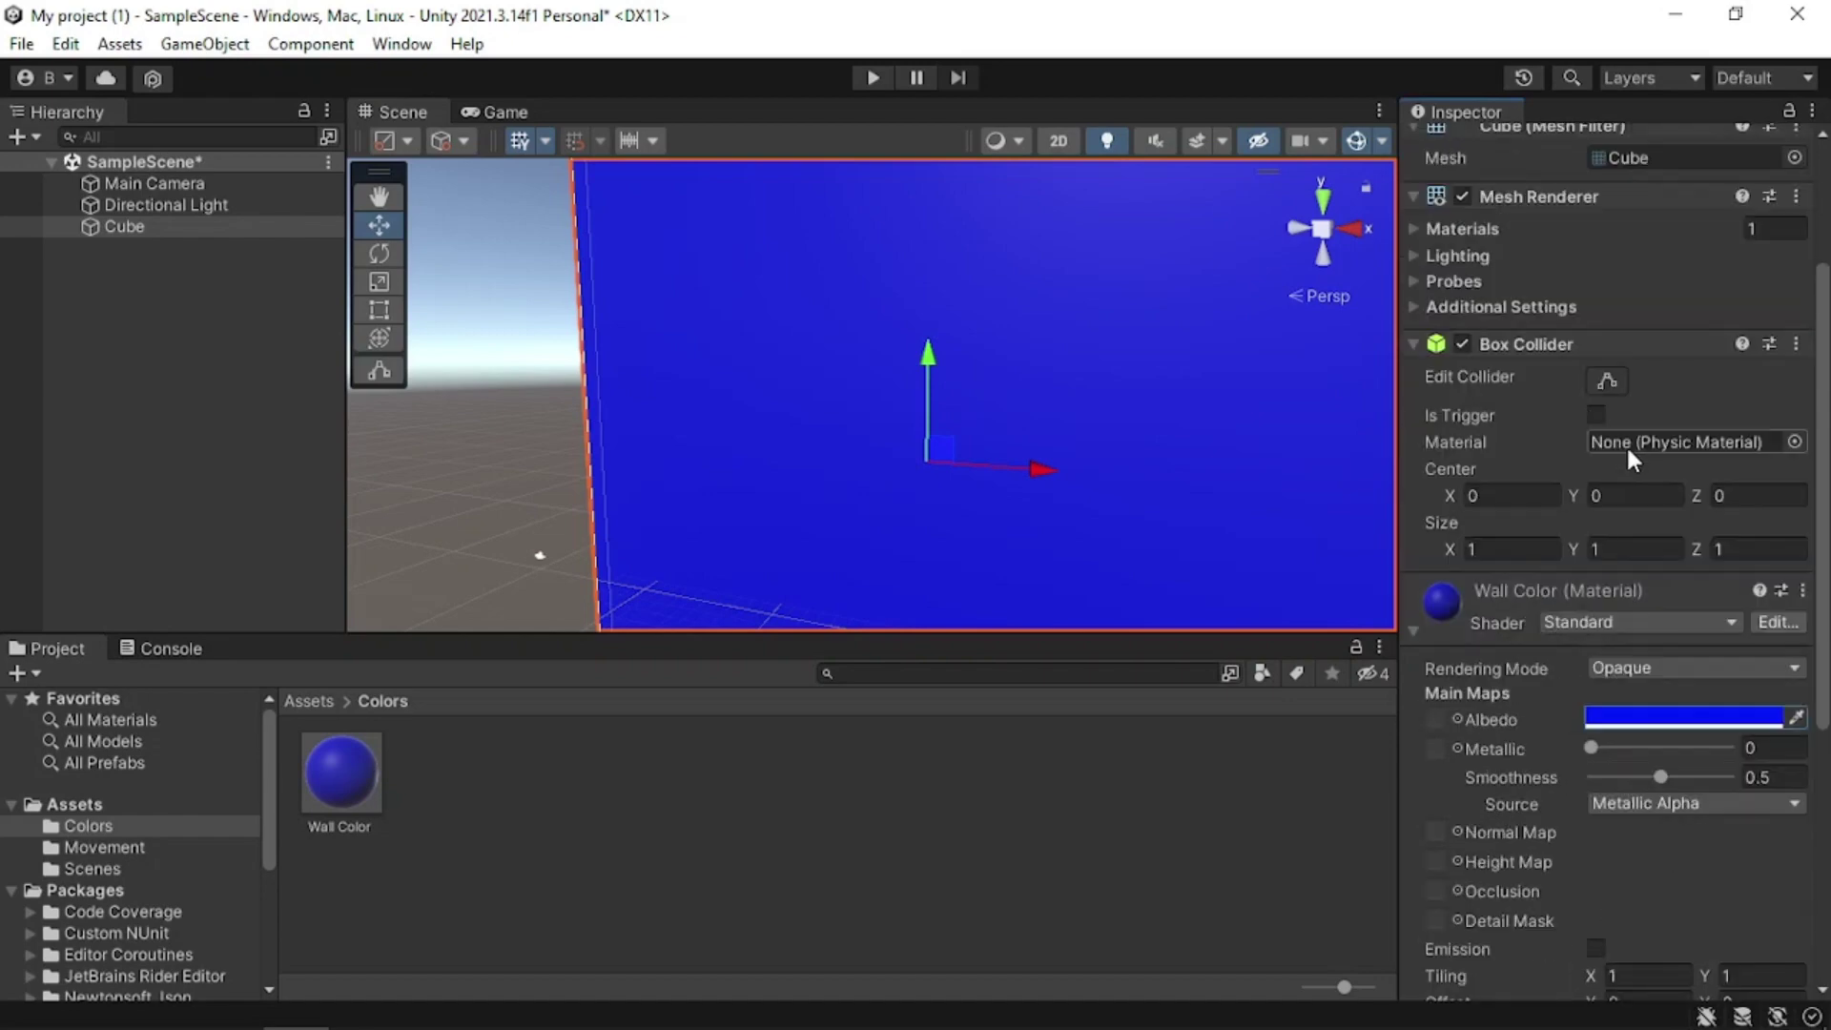